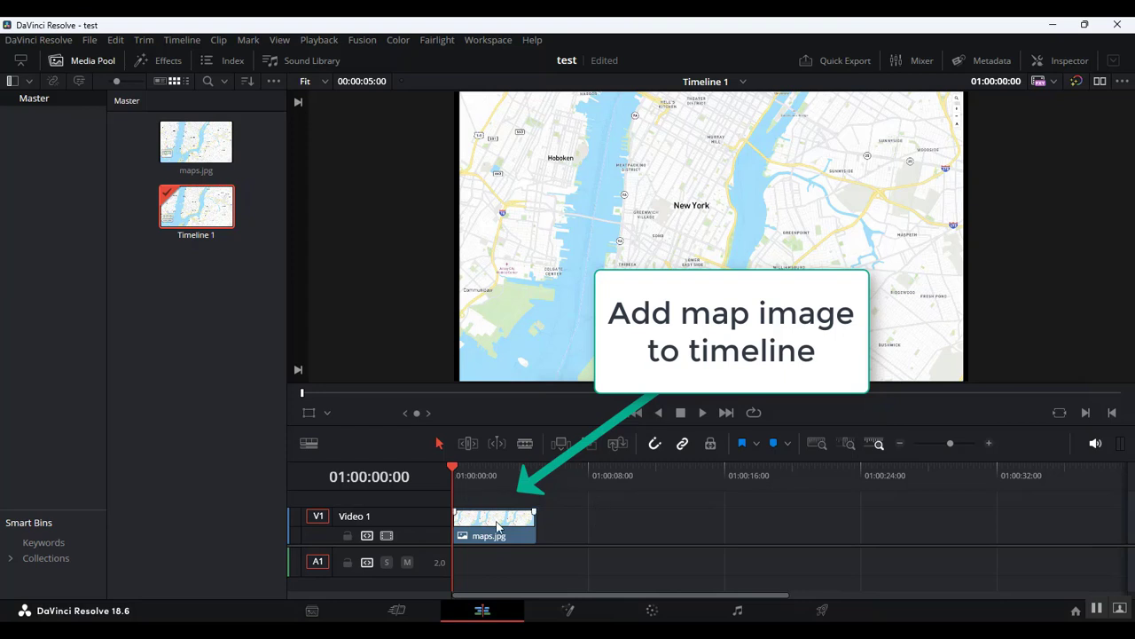
# Switch to the Fusion page and insert a Paint node after MediaIn1
pyautogui.click(570, 610)
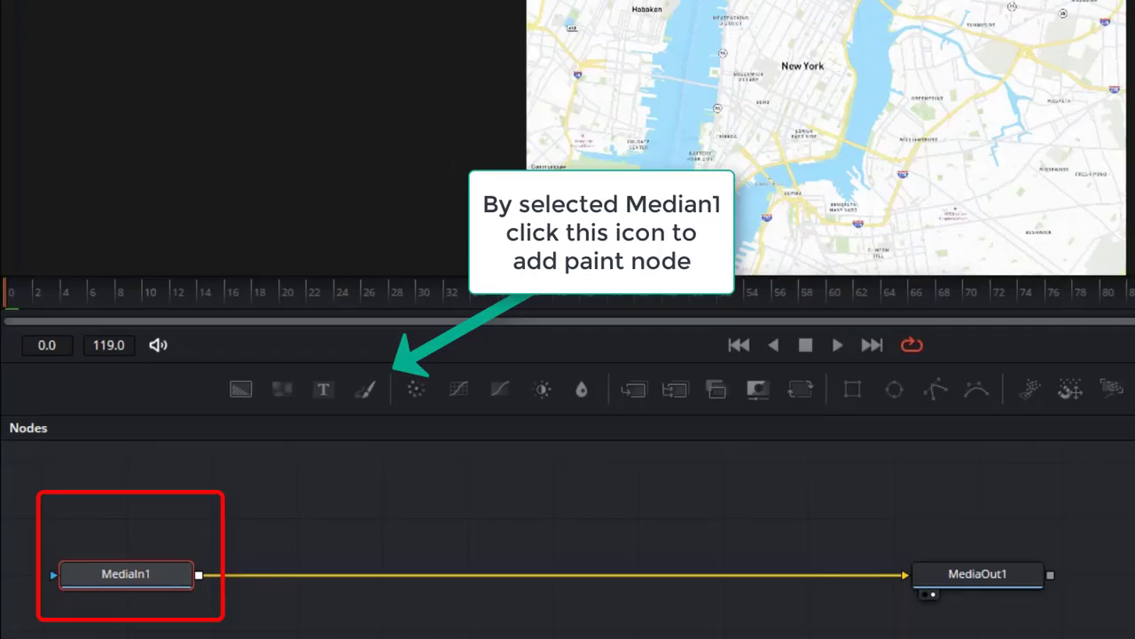
pyautogui.click(369, 391)
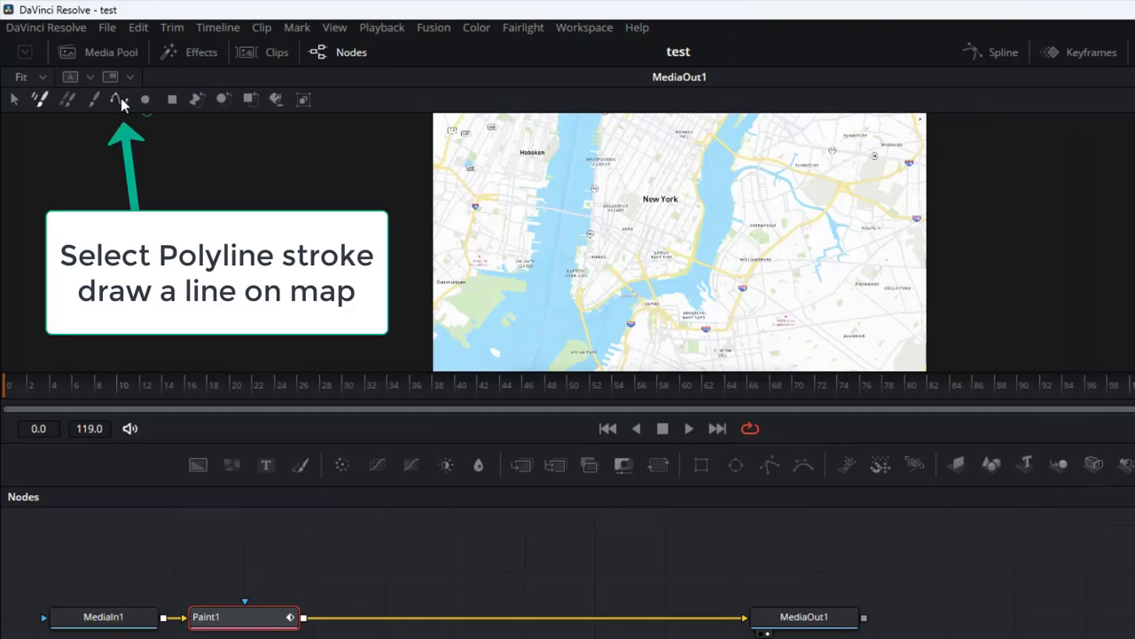
# Start a polyline stroke route at the bottom waterfront, running up, east and north along the streets
pyautogui.click(121, 98)
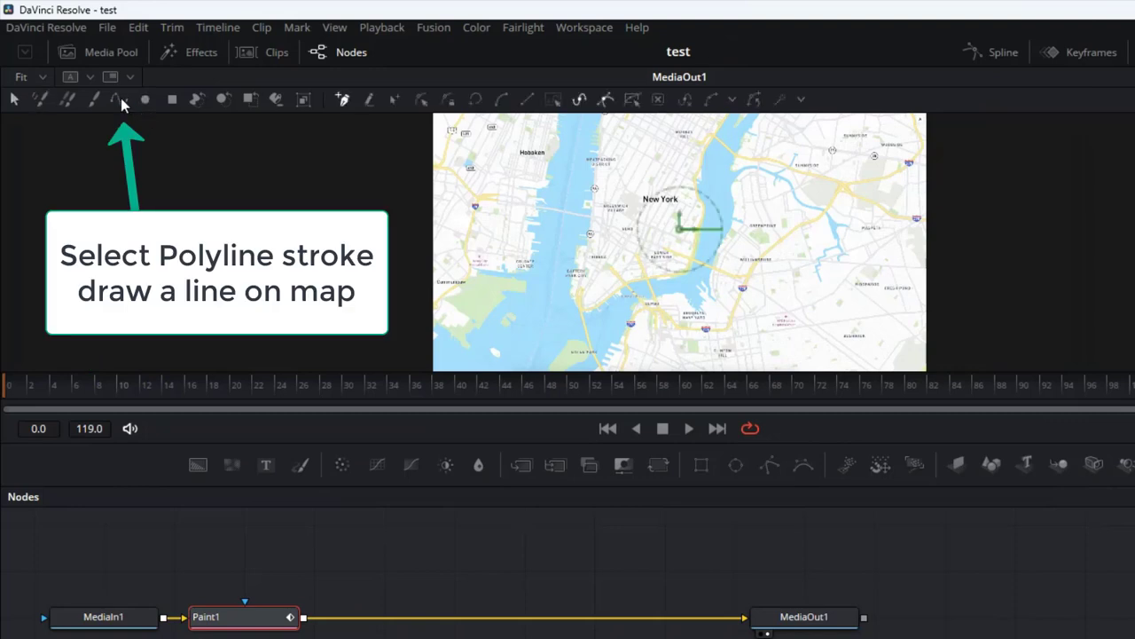
pyautogui.click(603, 358)
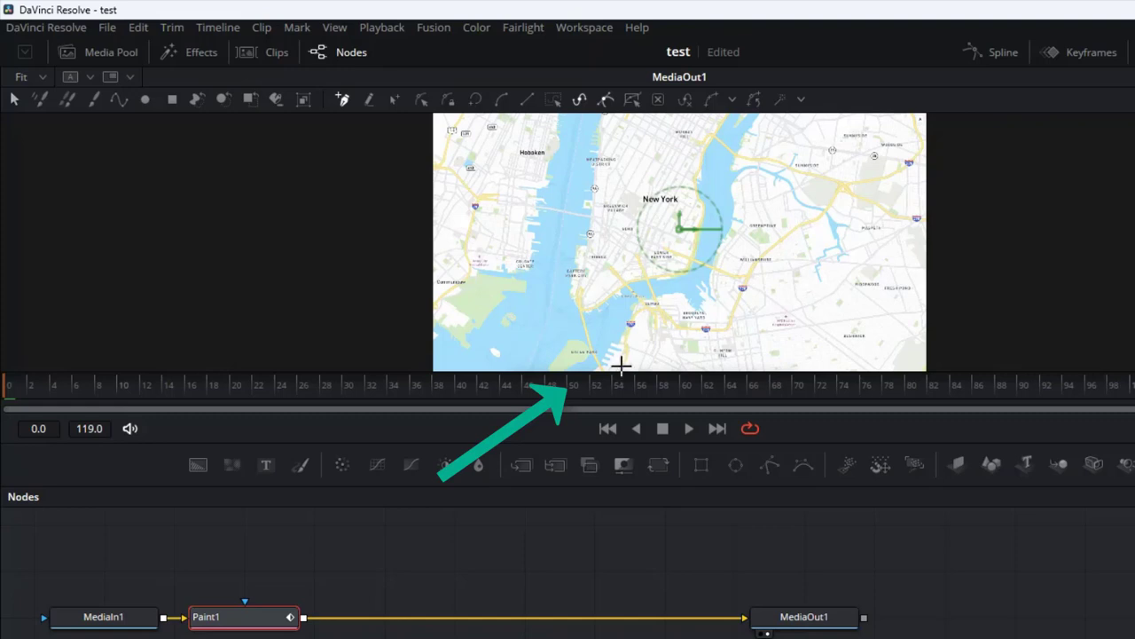
pyautogui.click(621, 364)
pyautogui.click(625, 338)
pyautogui.click(629, 324)
pyautogui.click(635, 311)
pyautogui.click(643, 307)
pyautogui.click(657, 308)
pyautogui.click(664, 312)
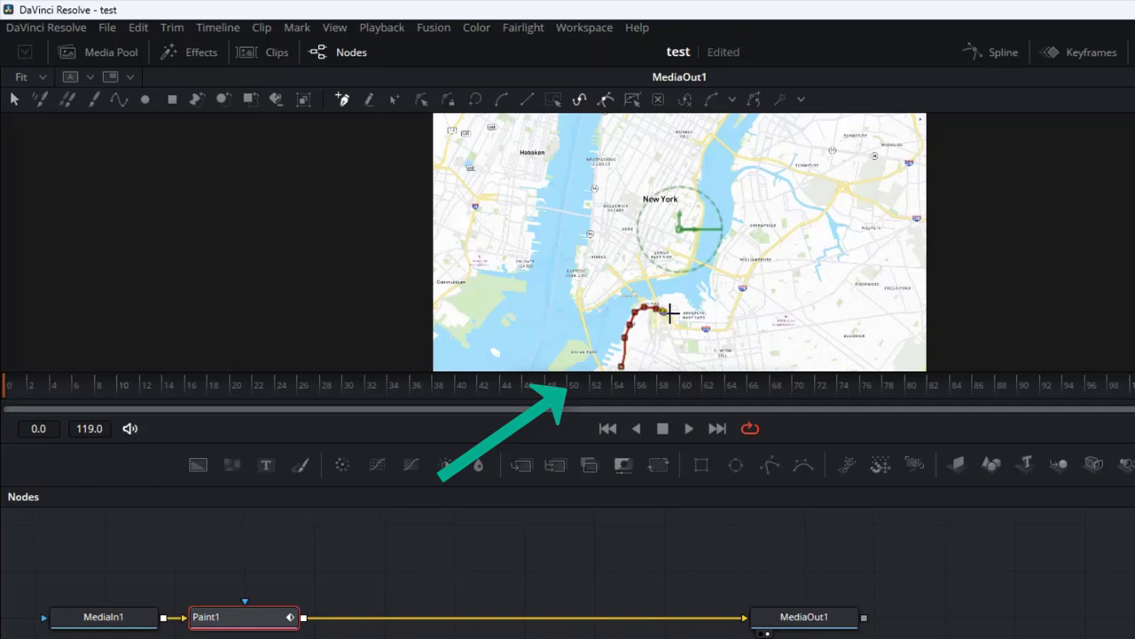
pyautogui.click(675, 321)
pyautogui.click(684, 328)
pyautogui.click(699, 329)
pyautogui.click(725, 329)
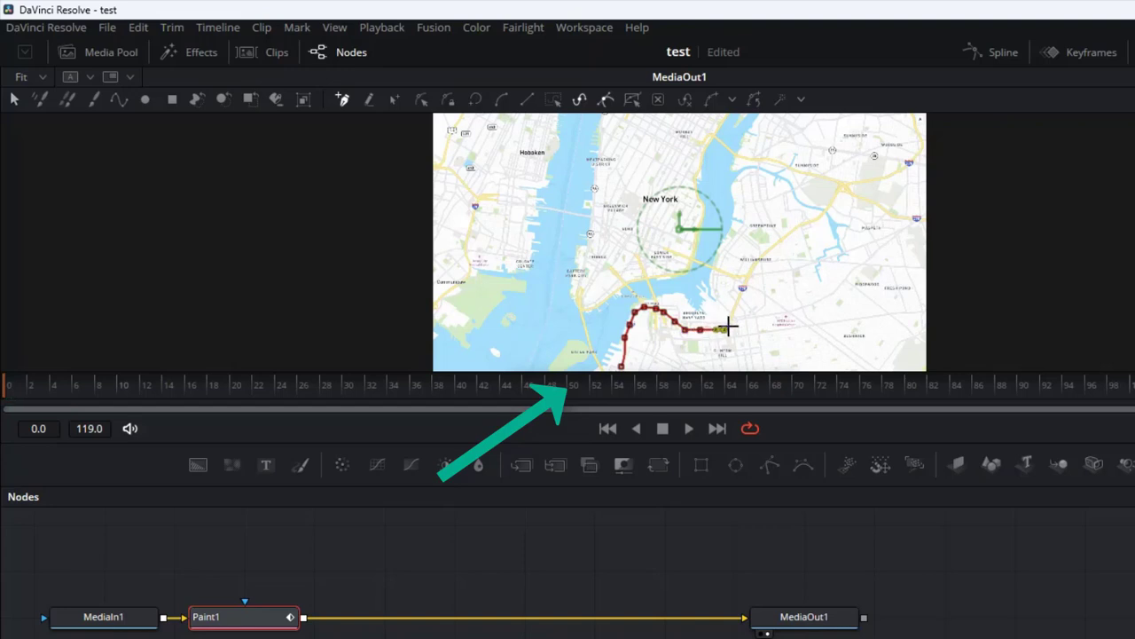
pyautogui.click(731, 319)
pyautogui.click(736, 305)
pyautogui.click(741, 292)
pyautogui.click(744, 279)
# Extend the route northeast to its upper-right corner
pyautogui.click(754, 263)
pyautogui.click(764, 255)
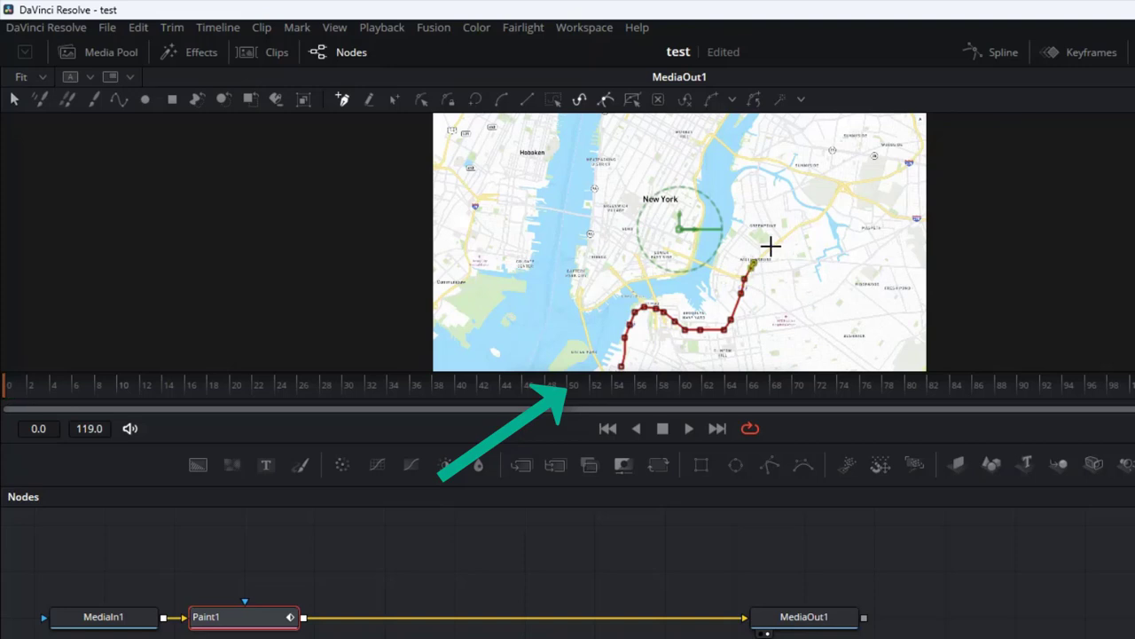
pyautogui.click(772, 246)
pyautogui.click(790, 234)
pyautogui.click(808, 221)
pyautogui.click(820, 214)
pyautogui.click(830, 205)
pyautogui.click(840, 189)
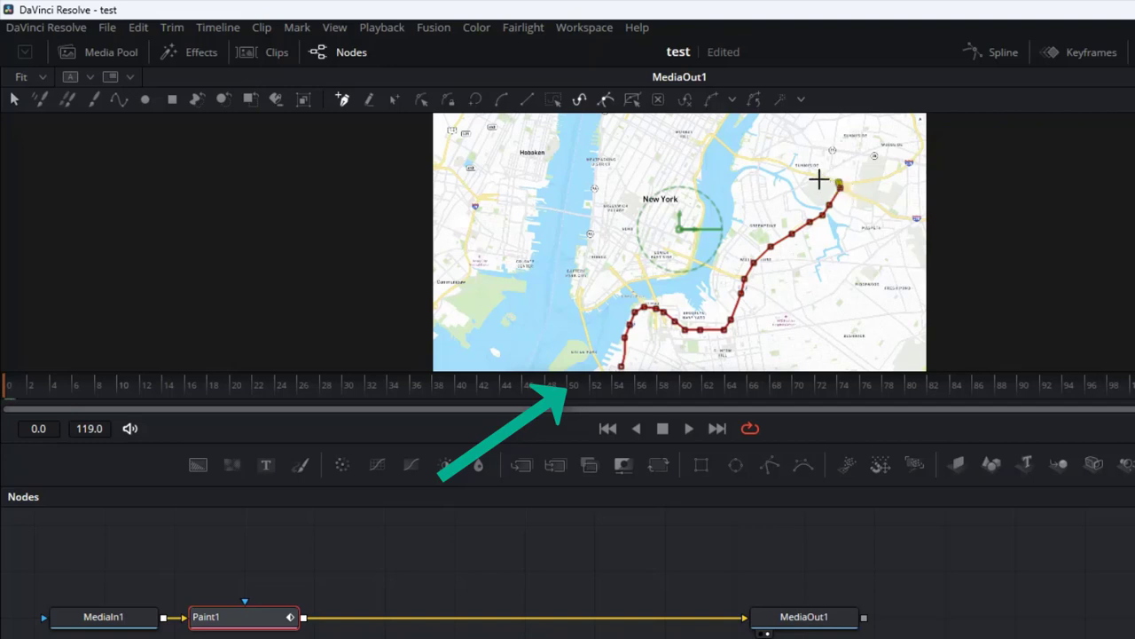
# Turn the route back west toward the river, then drag one point to reshape it
pyautogui.click(820, 175)
pyautogui.click(800, 173)
pyautogui.click(781, 163)
pyautogui.click(766, 161)
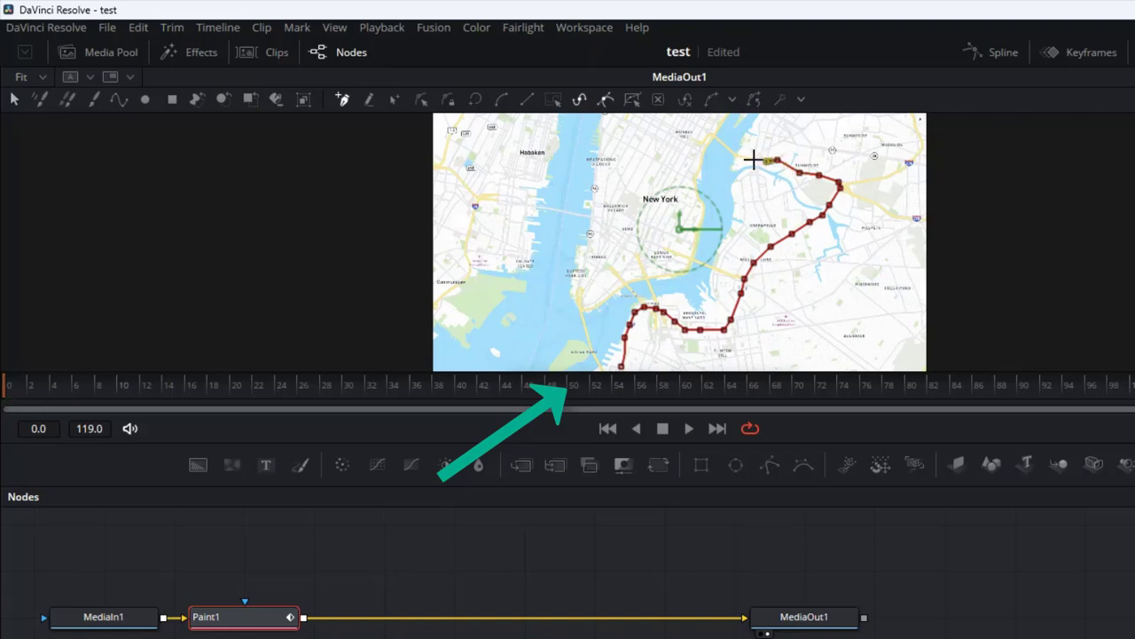
pyautogui.click(754, 161)
pyautogui.click(742, 160)
pyautogui.click(731, 151)
pyautogui.click(722, 143)
pyautogui.click(709, 138)
pyautogui.scroll(2, 776, 235)
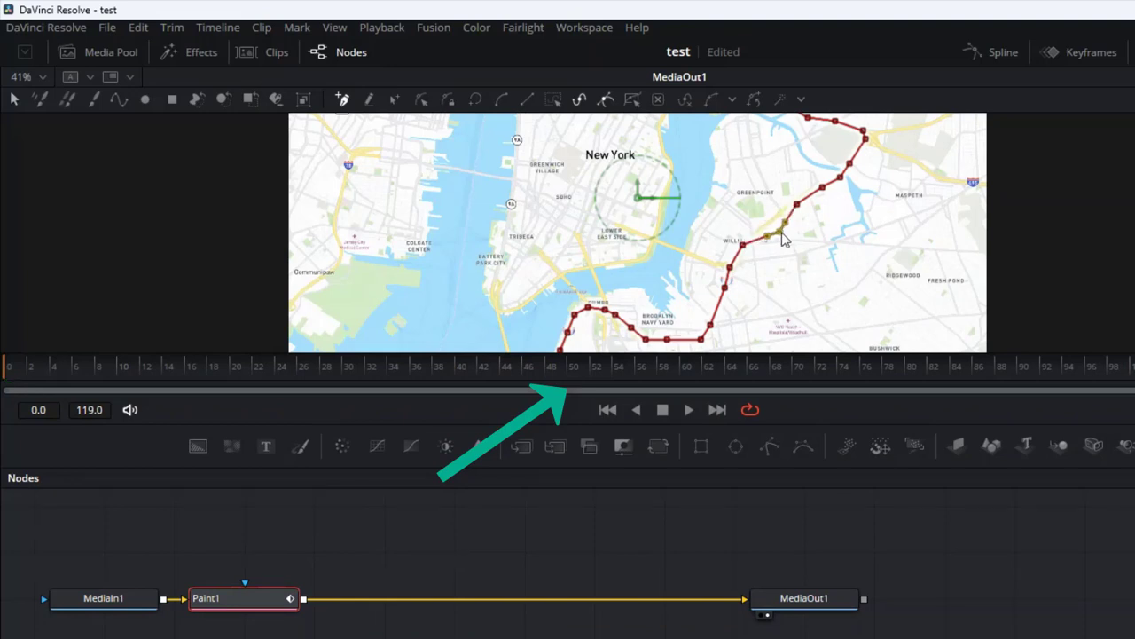
pyautogui.moveTo(768, 222)
pyautogui.mouseDown()
pyautogui.moveTo(765, 211)
pyautogui.moveTo(778, 224)
pyautogui.mouseUp()
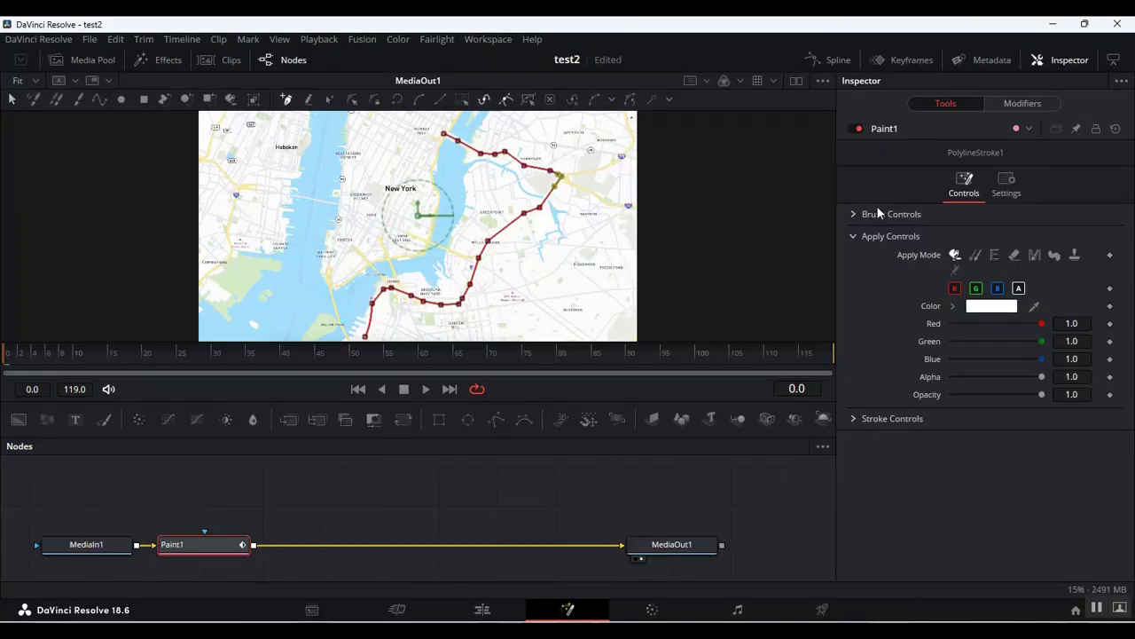
# Set the PolylineStroke1 colour to red (#ff0112) and return to the Select tool
pyautogui.click(984, 309)
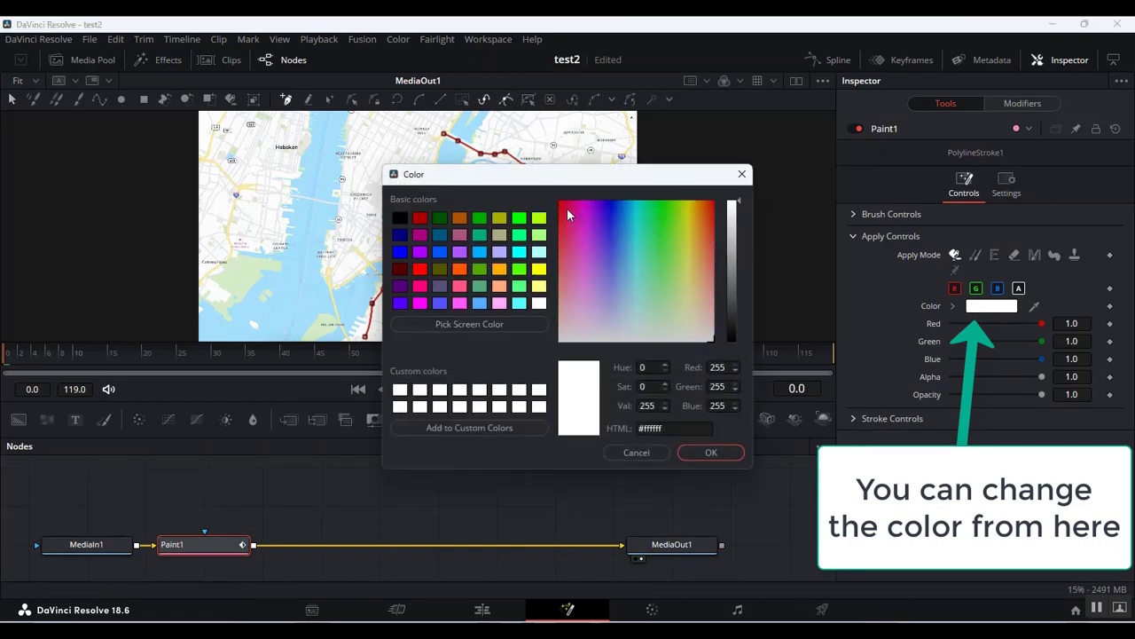
pyautogui.click(561, 201)
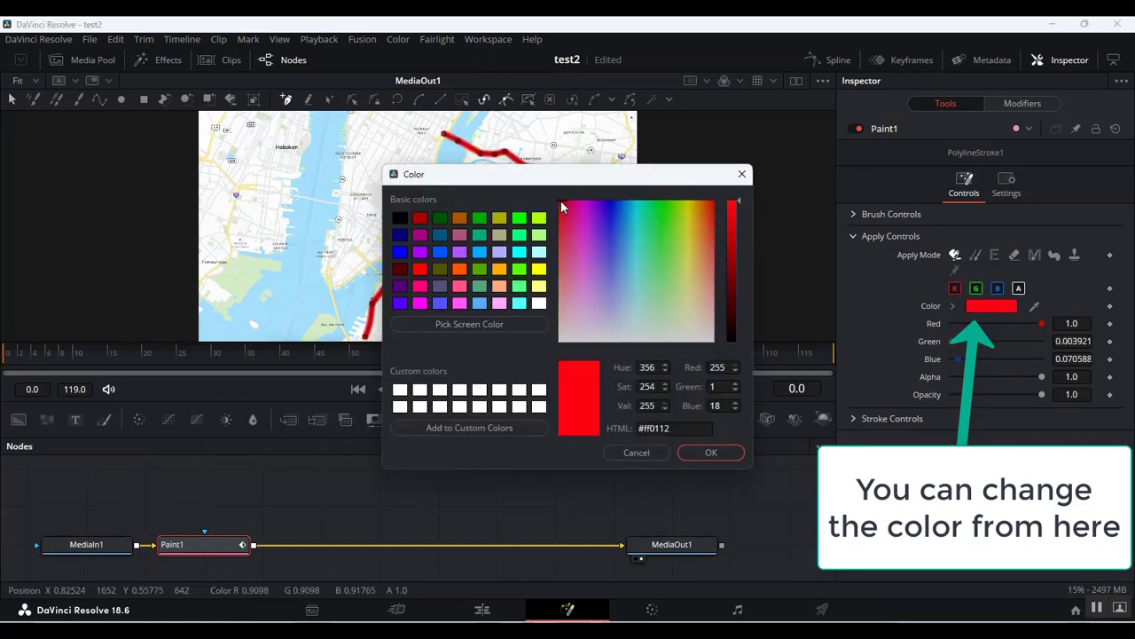
pyautogui.click(715, 452)
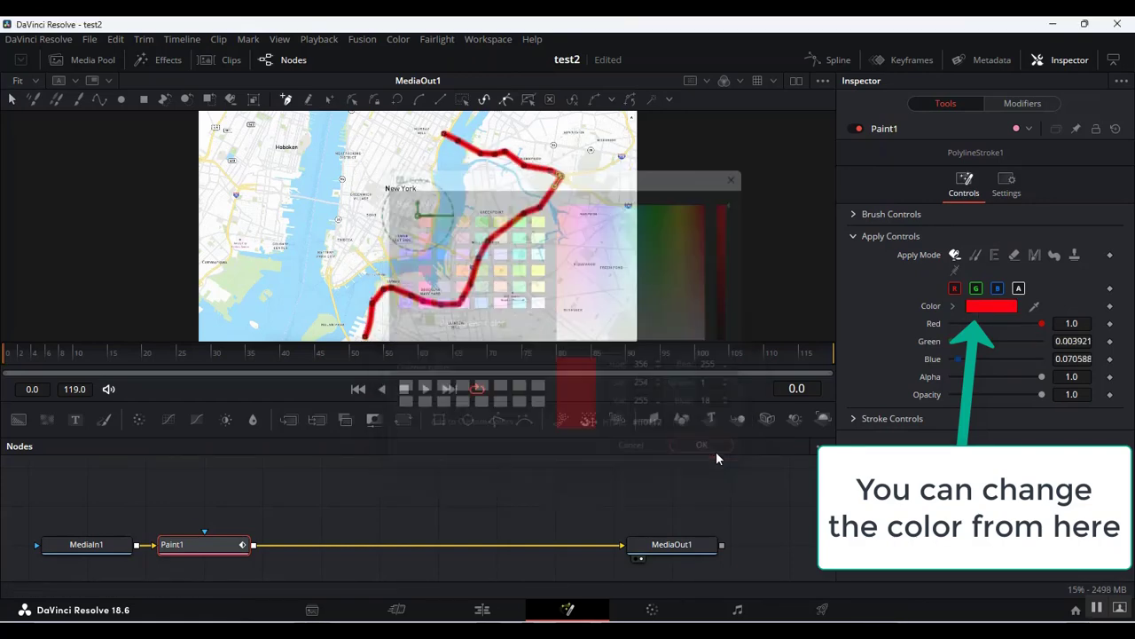
pyautogui.click(14, 99)
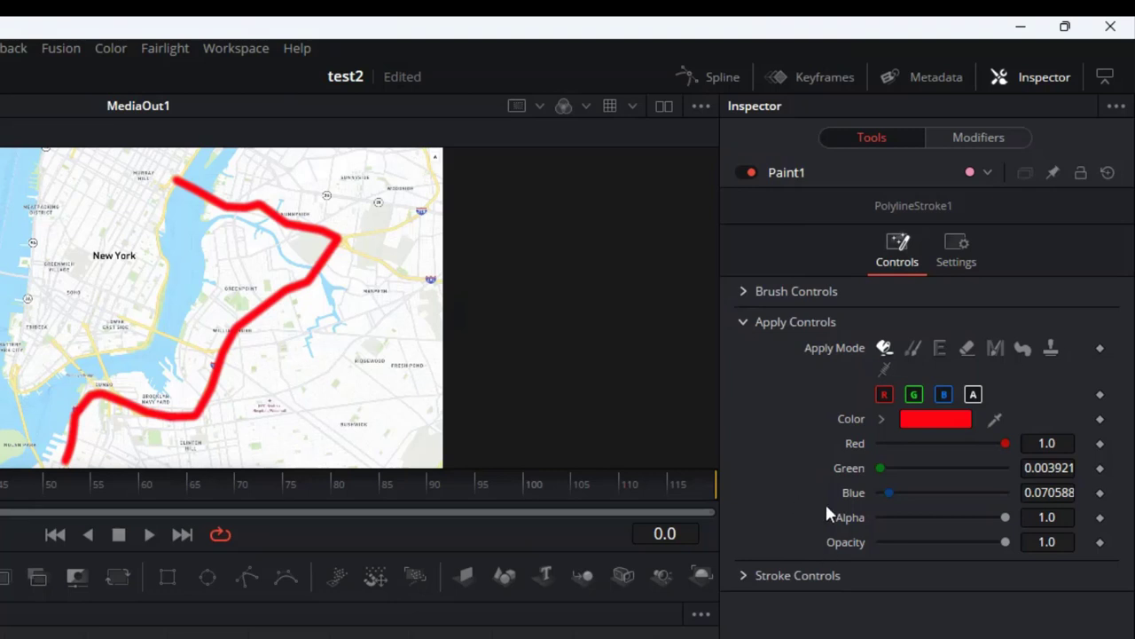
# Lower the stroke Softness and raise Stroke Controls Spacing to 1.7, then nudge it to about 1.83
pyautogui.click(980, 138)
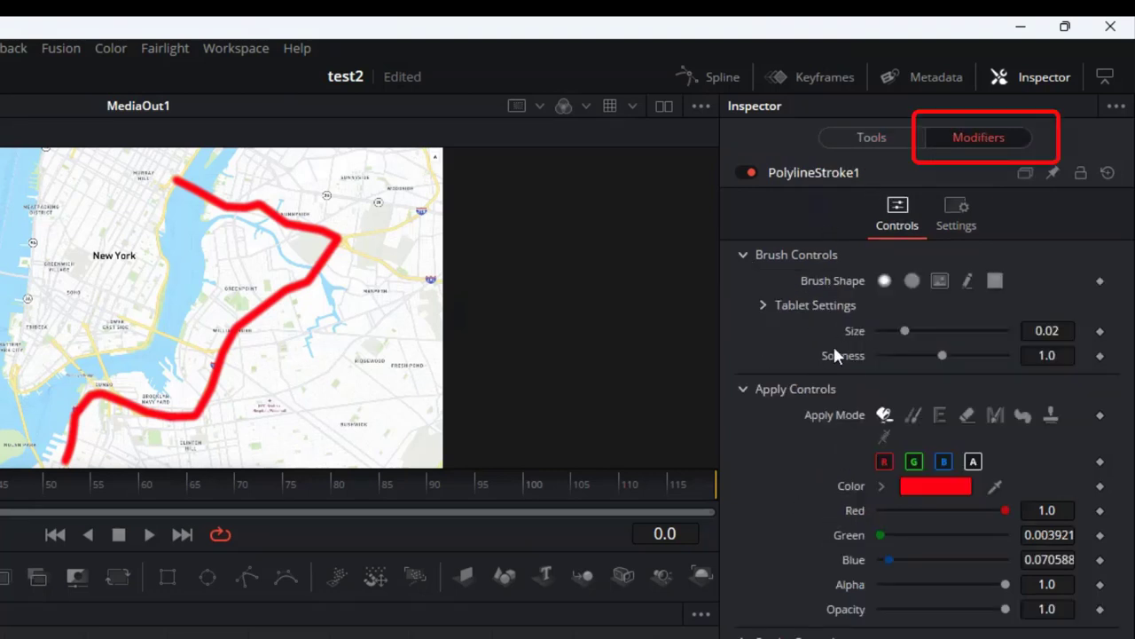
pyautogui.moveTo(942, 355)
pyautogui.mouseDown()
pyautogui.moveTo(881, 354)
pyautogui.moveTo(980, 356)
pyautogui.moveTo(906, 355)
pyautogui.moveTo(924, 356)
pyautogui.mouseUp()
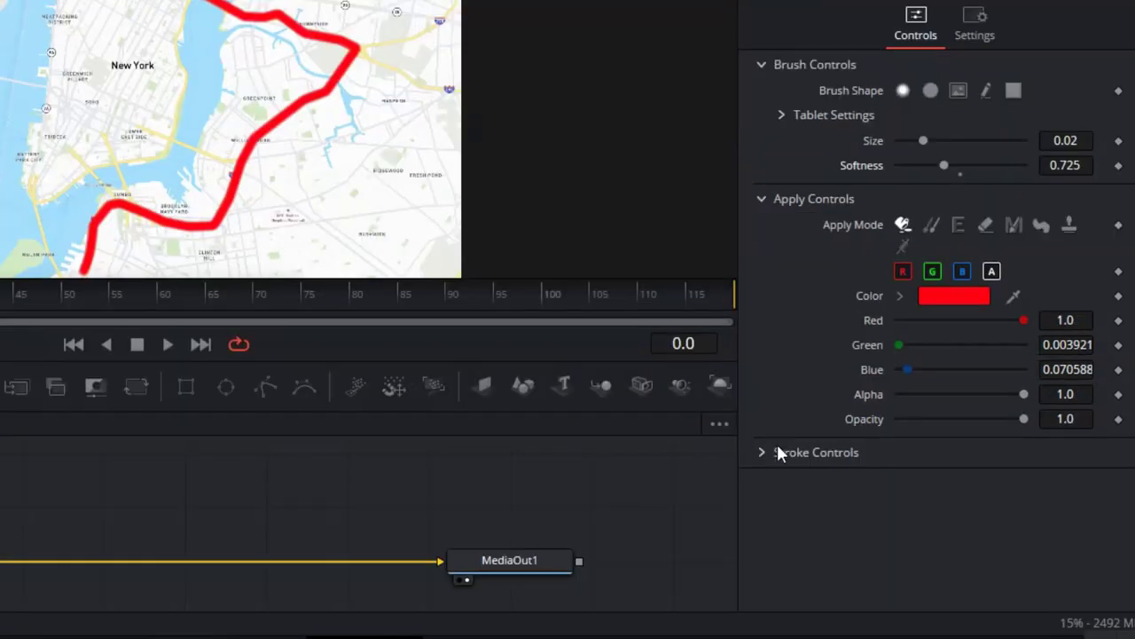
pyautogui.click(764, 453)
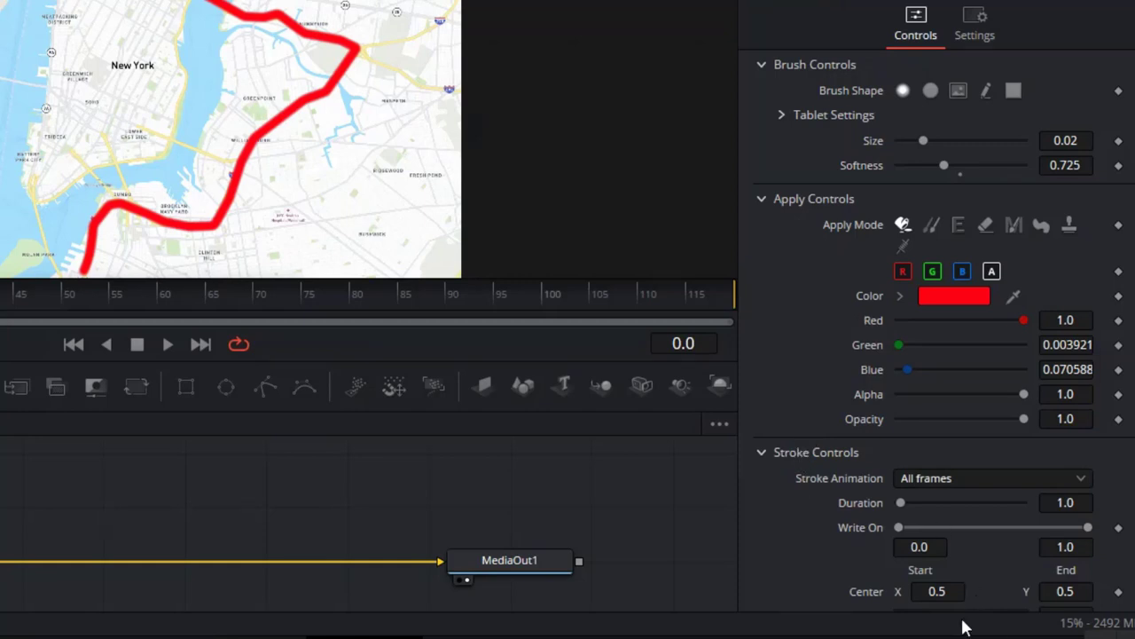
pyautogui.scroll(-3, 970, 543)
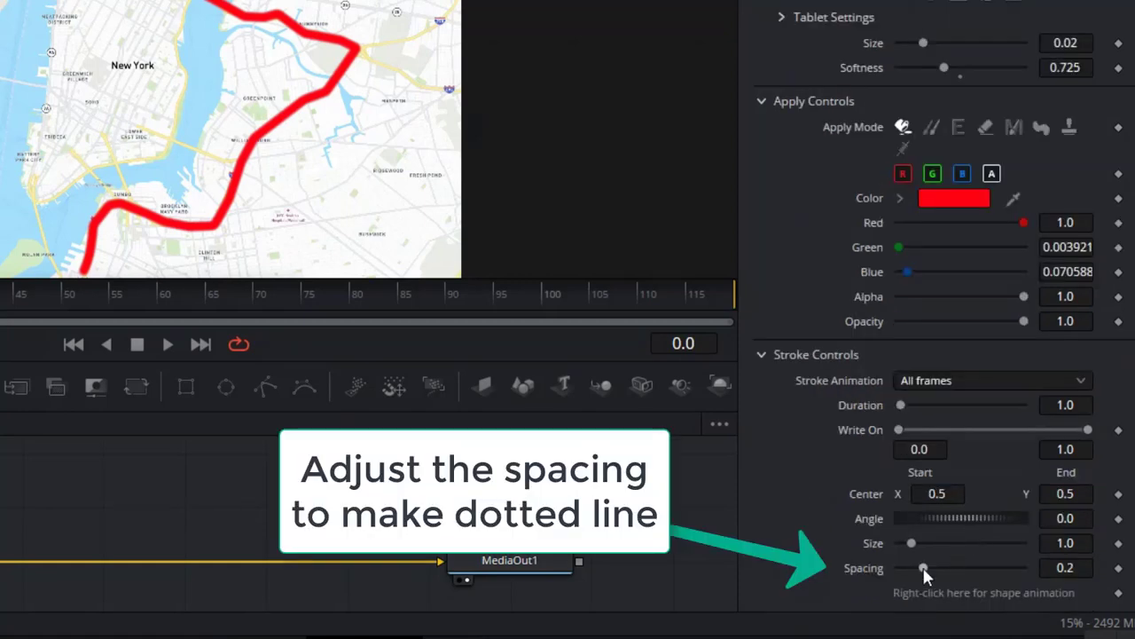
pyautogui.moveTo(923, 568); pyautogui.dragTo(1062, 568)
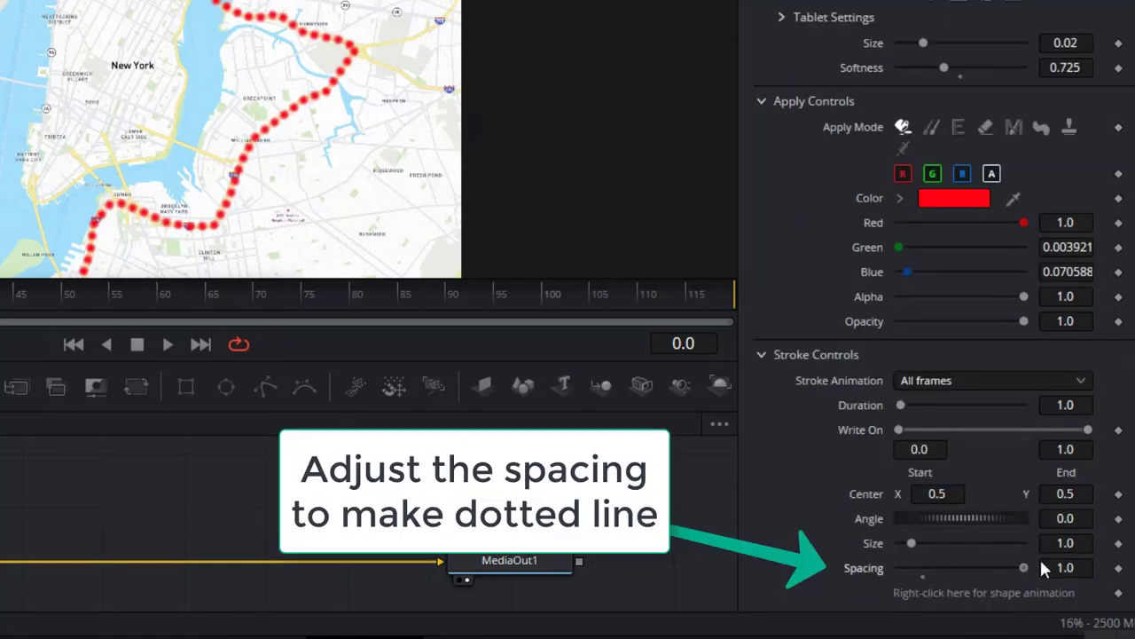
pyautogui.click(1079, 560)
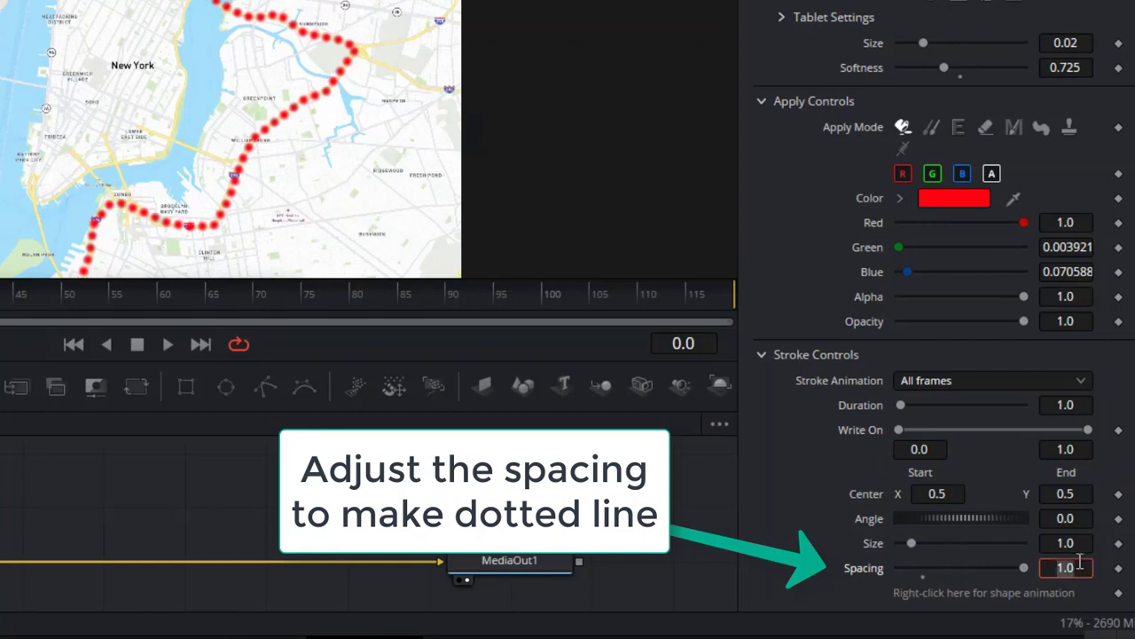
pyautogui.write('1.')
pyautogui.write('7')
pyautogui.press('Tab')
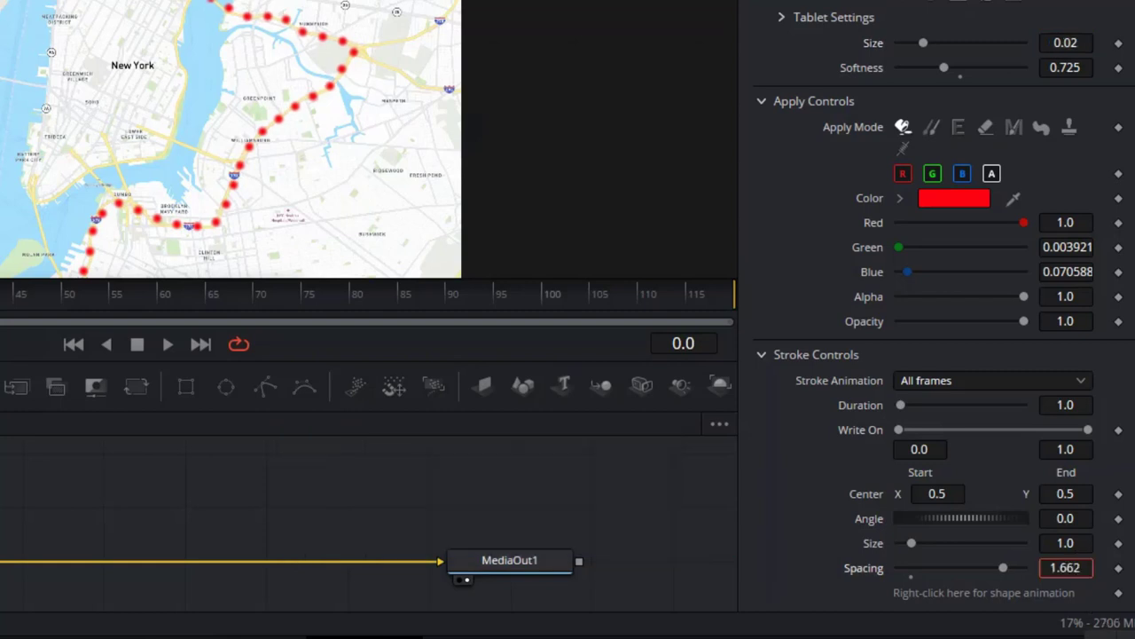
pyautogui.click(1085, 567)
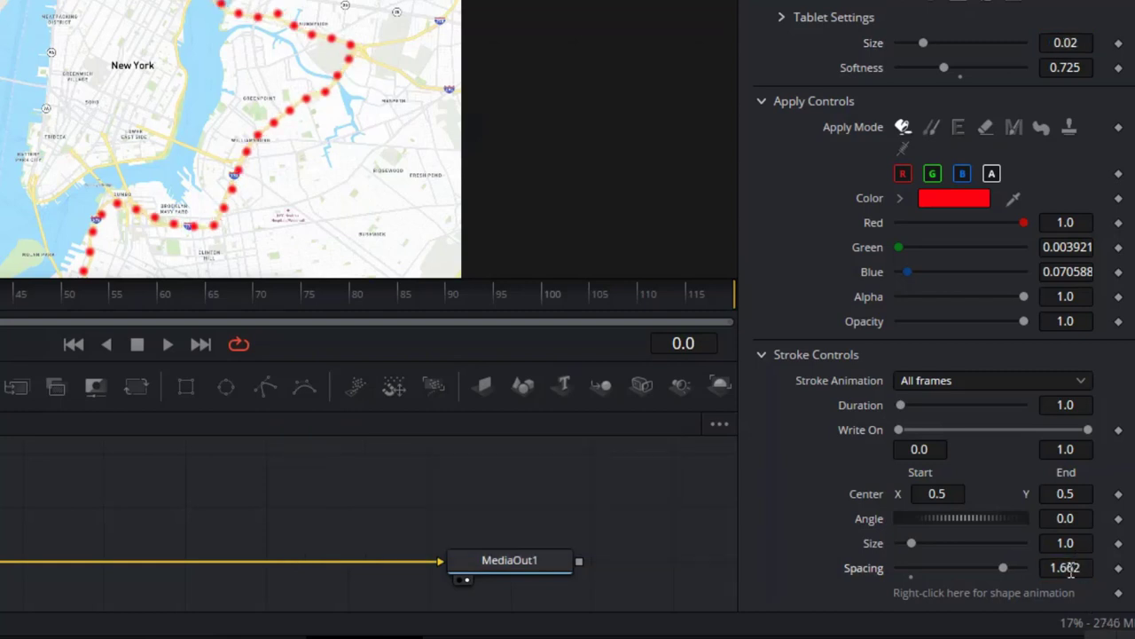
pyautogui.moveTo(1084, 568); pyautogui.dragTo(1110, 568)
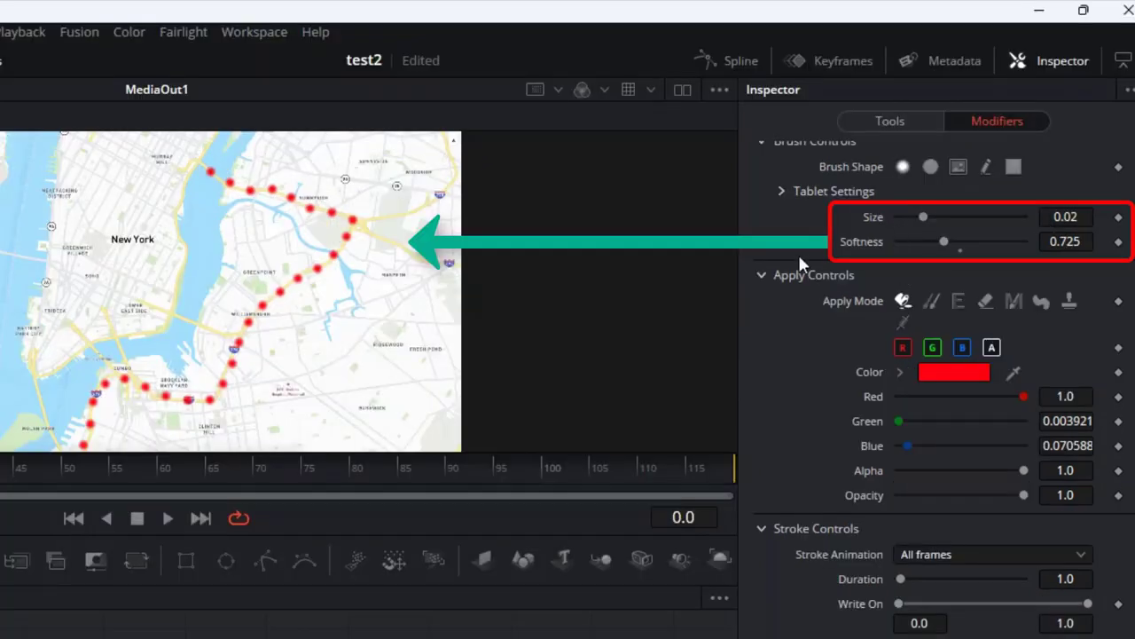
# Drag brush Softness down to 0.111 and Size down to 0.011
pyautogui.moveTo(946, 239); pyautogui.dragTo(906, 250)
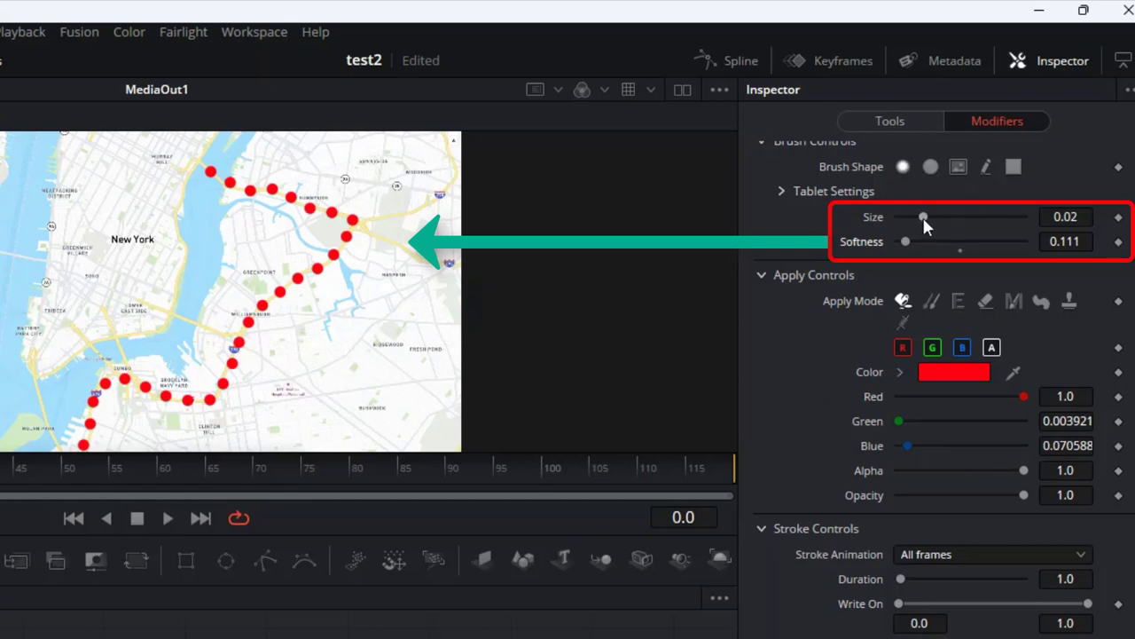
pyautogui.moveTo(923, 216); pyautogui.dragTo(910, 216)
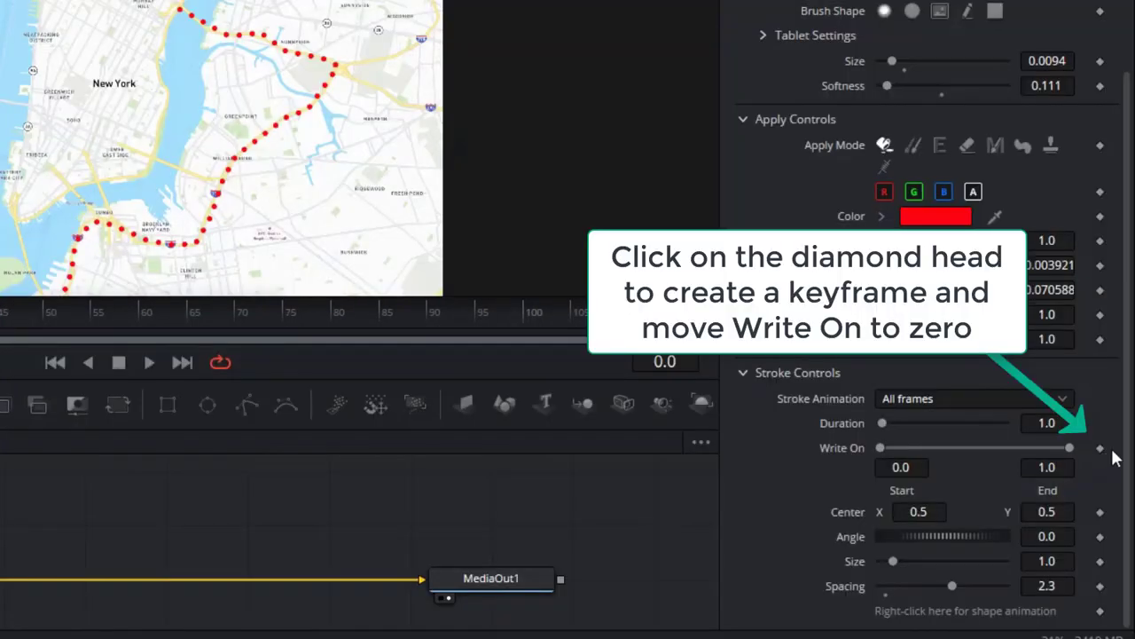
# Keyframe Write On End at 0 on frame 0 and at 1.0 on frame 119
pyautogui.click(1106, 447)
pyautogui.moveTo(1088, 462); pyautogui.dragTo(882, 462)
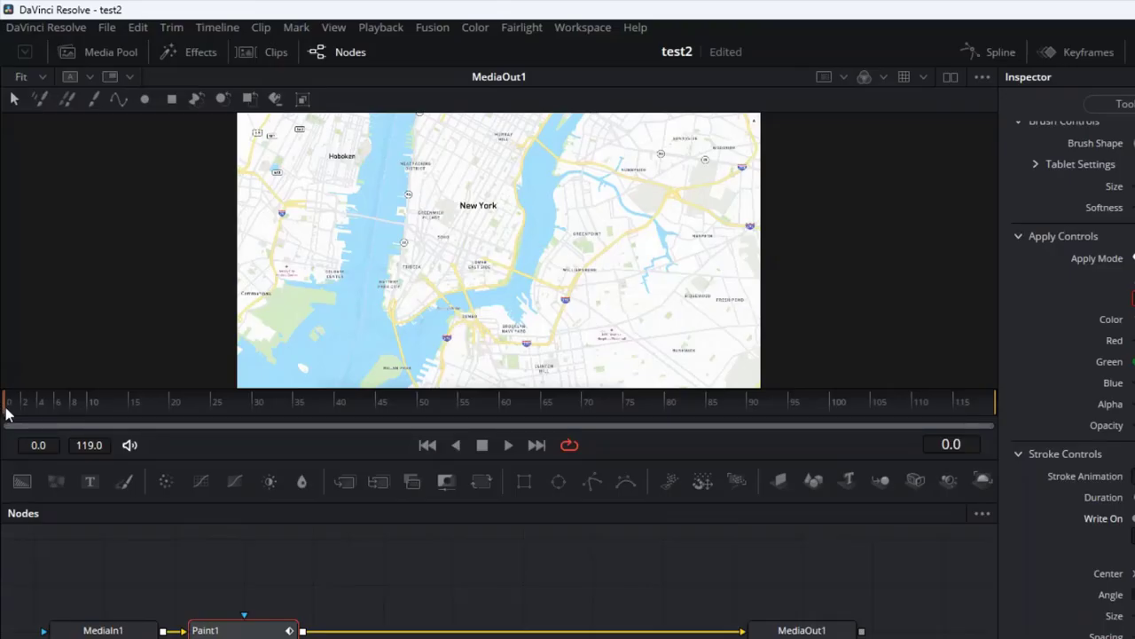
pyautogui.moveTo(7, 413); pyautogui.dragTo(1010, 427)
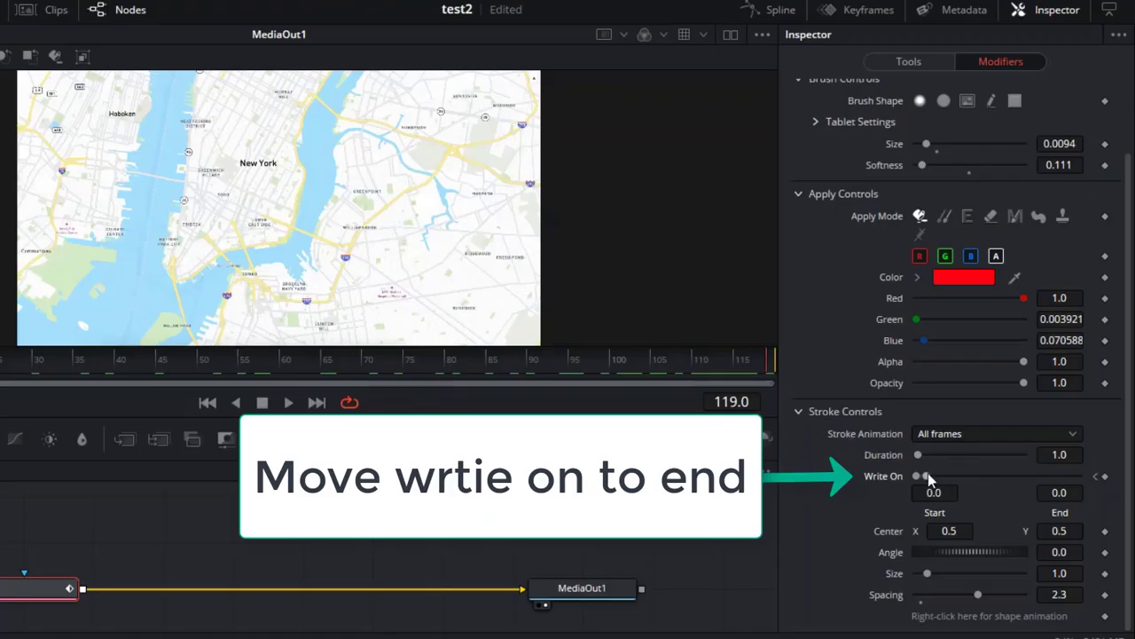
pyautogui.moveTo(927, 476); pyautogui.dragTo(1079, 477)
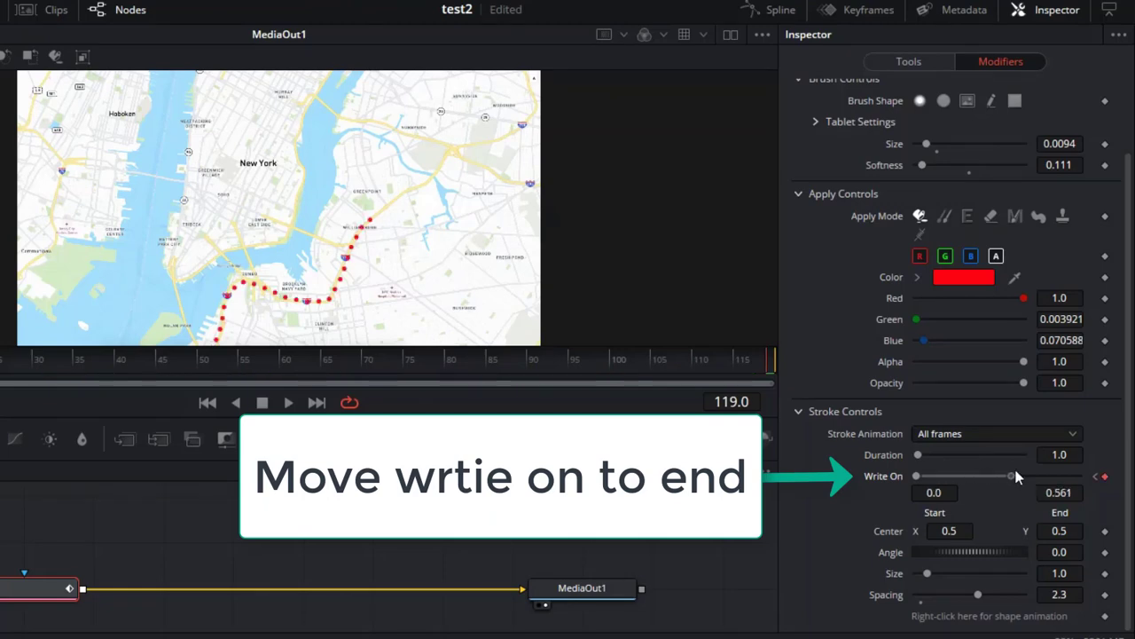
pyautogui.click(1106, 477)
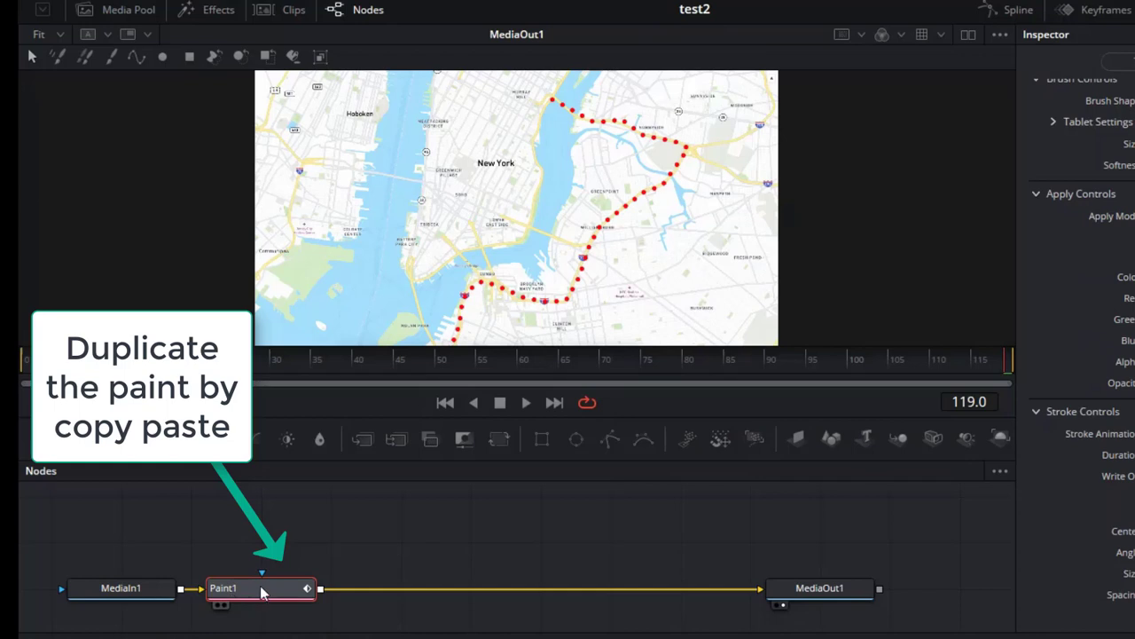
# Copy Paint1 and paste it onto the link to MediaOut1 as Paint1_1
pyautogui.rightClick(259, 589)
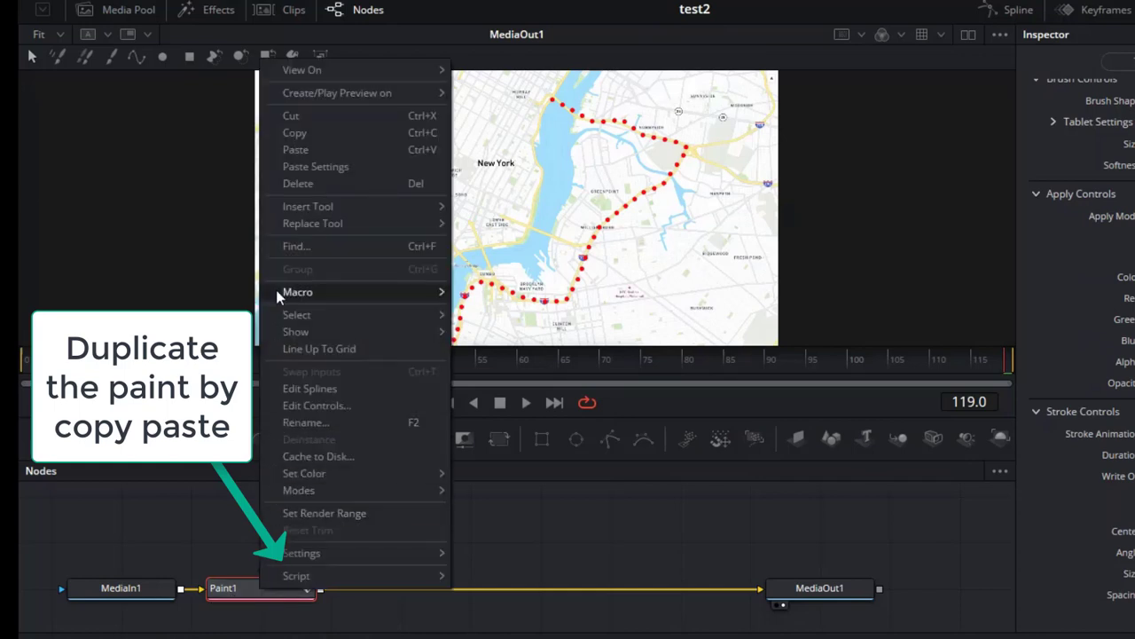
pyautogui.click(304, 132)
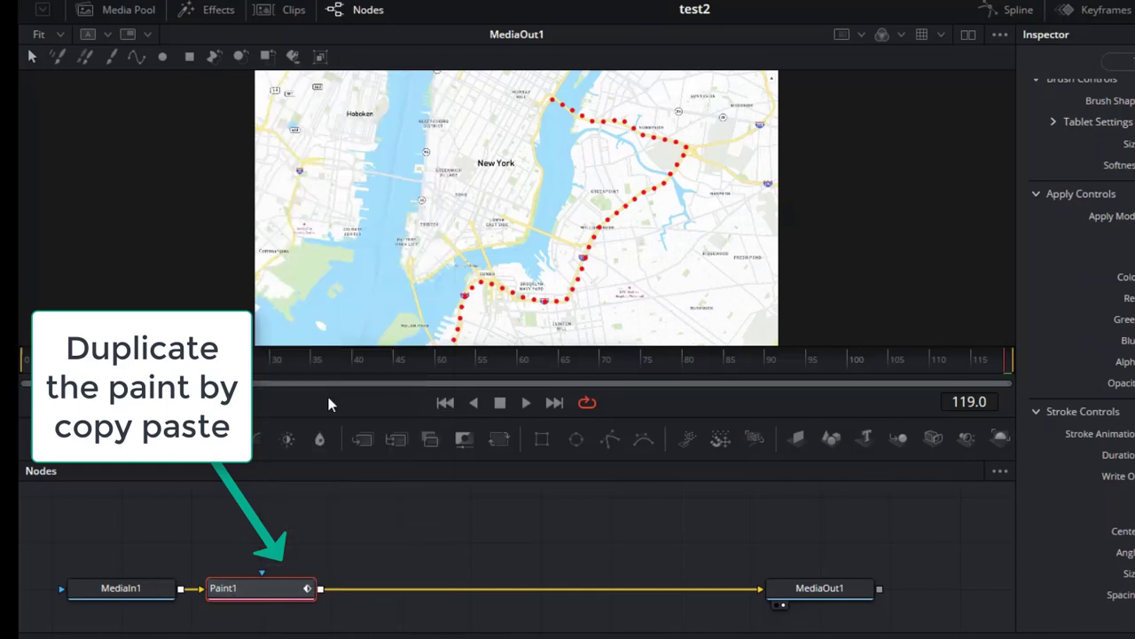
pyautogui.rightClick(397, 588)
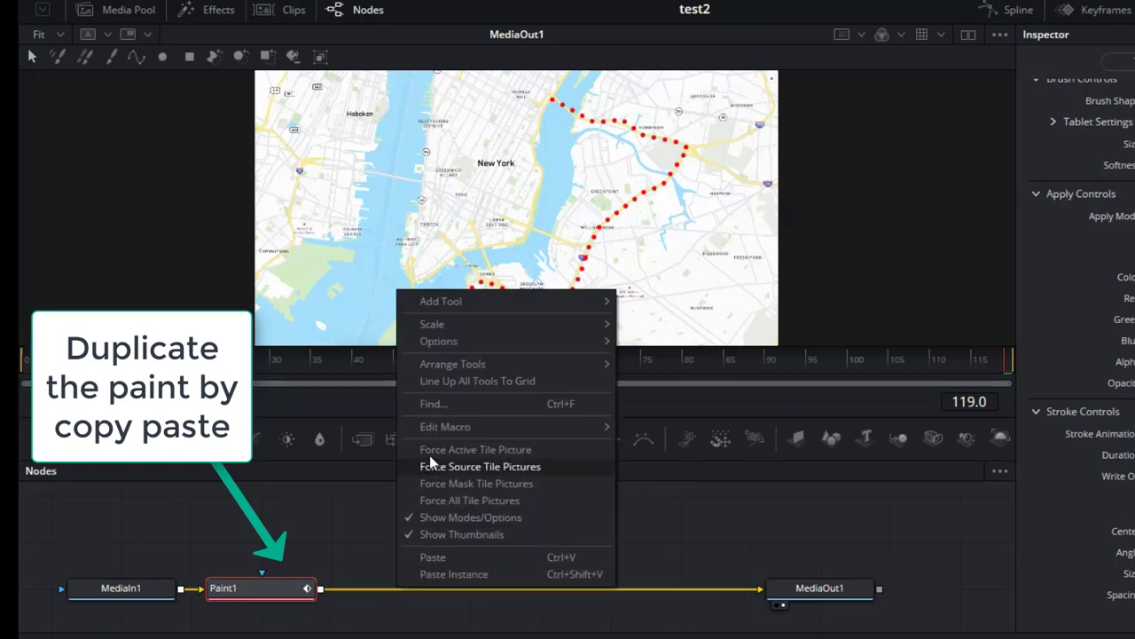
pyautogui.click(443, 557)
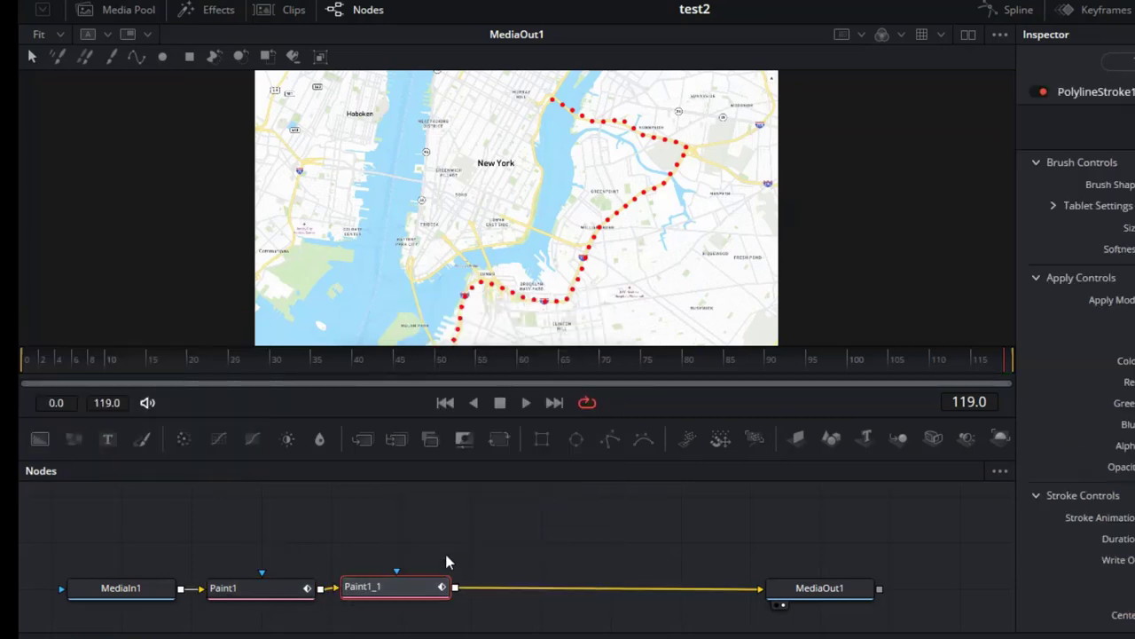
pyautogui.moveTo(414, 589); pyautogui.dragTo(433, 596)
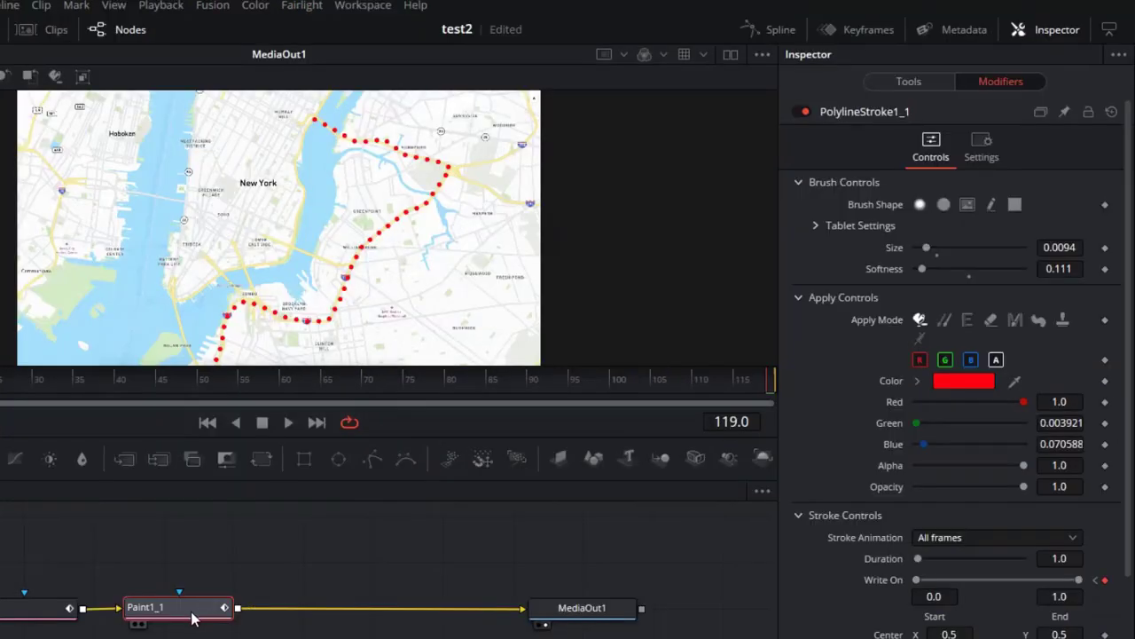
# Recolour the copied stroke bright green (#02ff02) and rewind the playhead to frame 0
pyautogui.click(962, 386)
pyautogui.moveTo(566, 217); pyautogui.dragTo(571, 199)
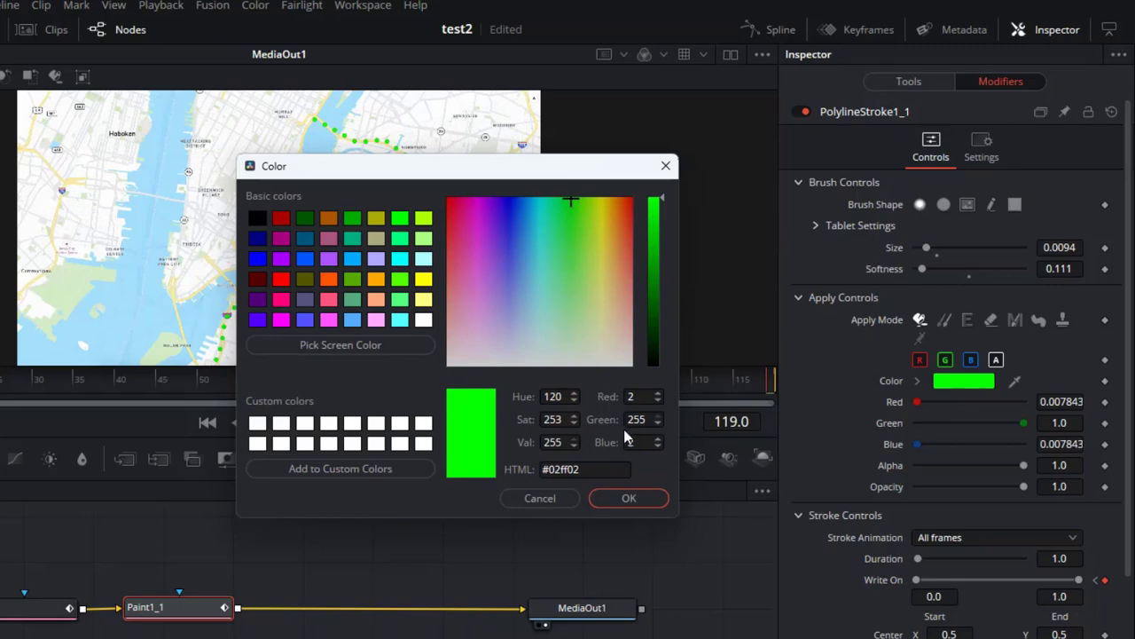
pyautogui.click(646, 498)
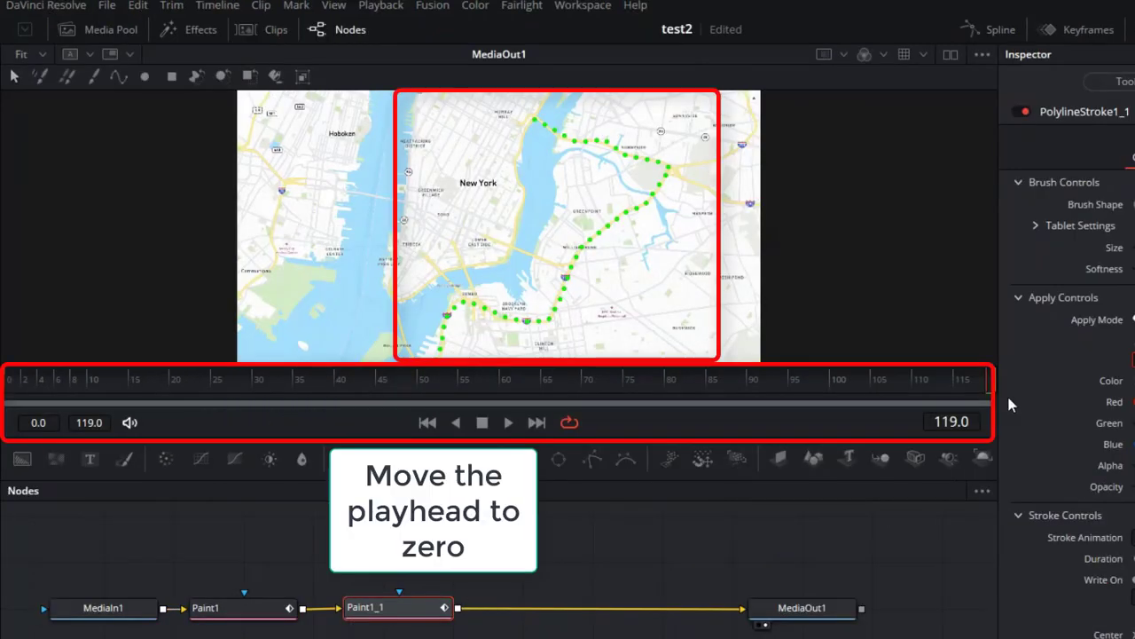
pyautogui.moveTo(937, 394)
pyautogui.mouseDown()
pyautogui.moveTo(322, 380)
pyautogui.moveTo(3, 396)
pyautogui.mouseUp()
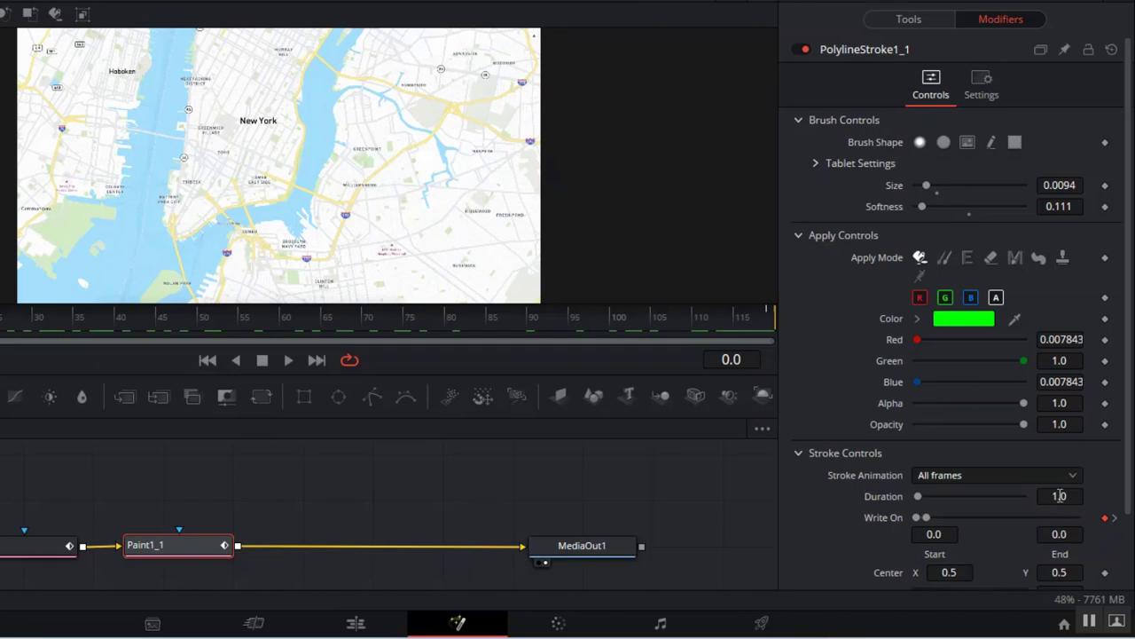
# At frame 0 set Write On End to 0.001 and Spacing to 0.0, then jump to frame 119
pyautogui.click(797, 235)
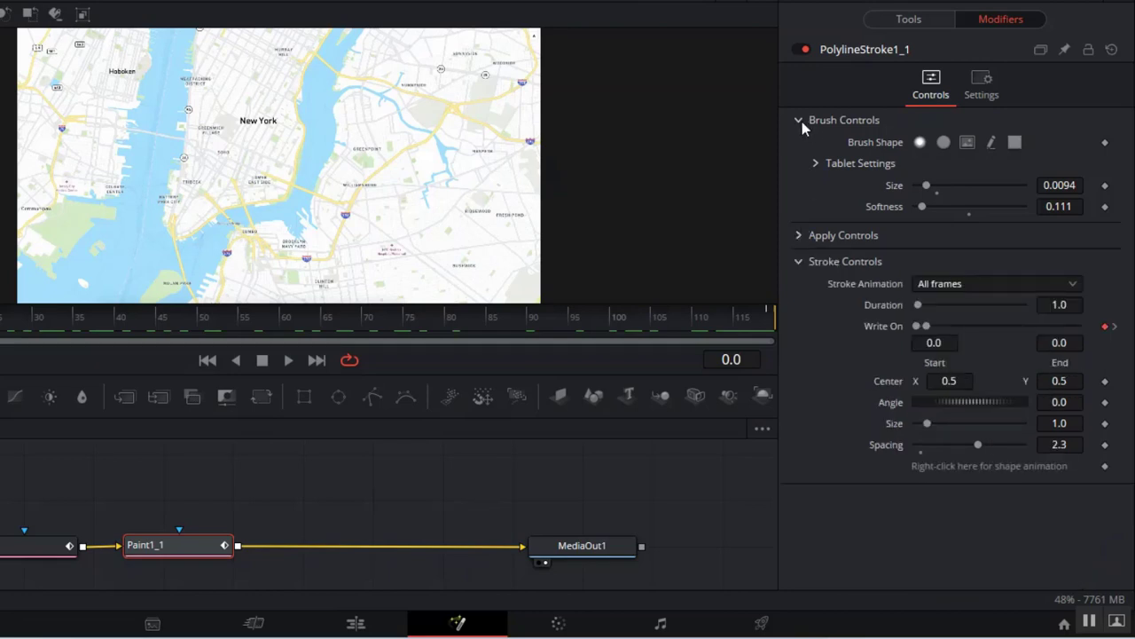
pyautogui.click(1069, 343)
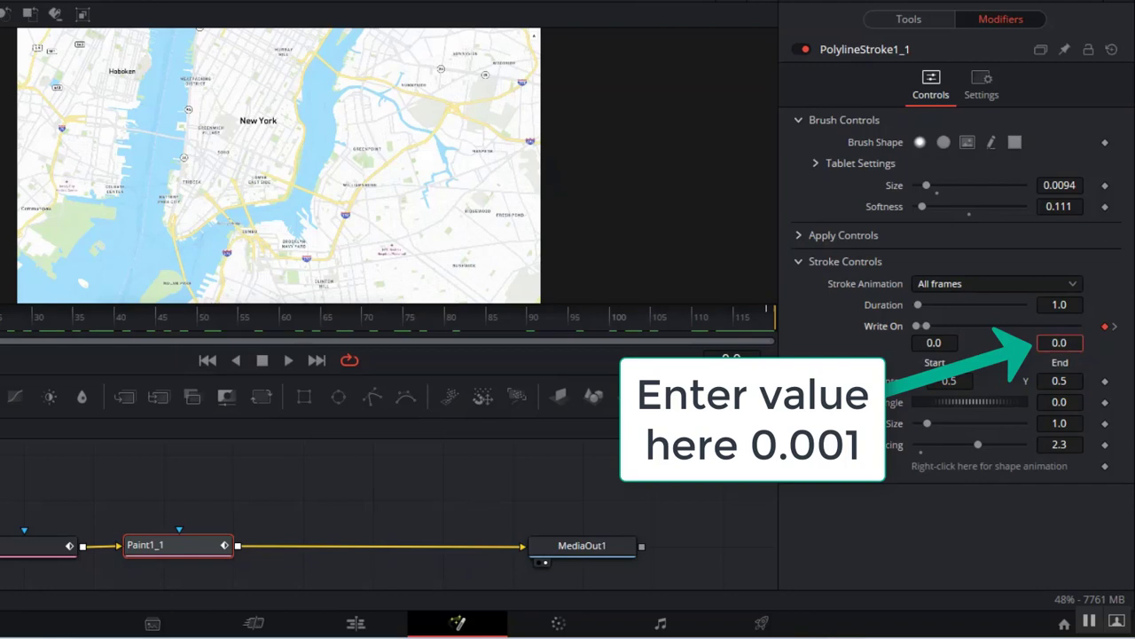
pyautogui.click(1053, 341)
pyautogui.write('0.001')
pyautogui.press('Return')
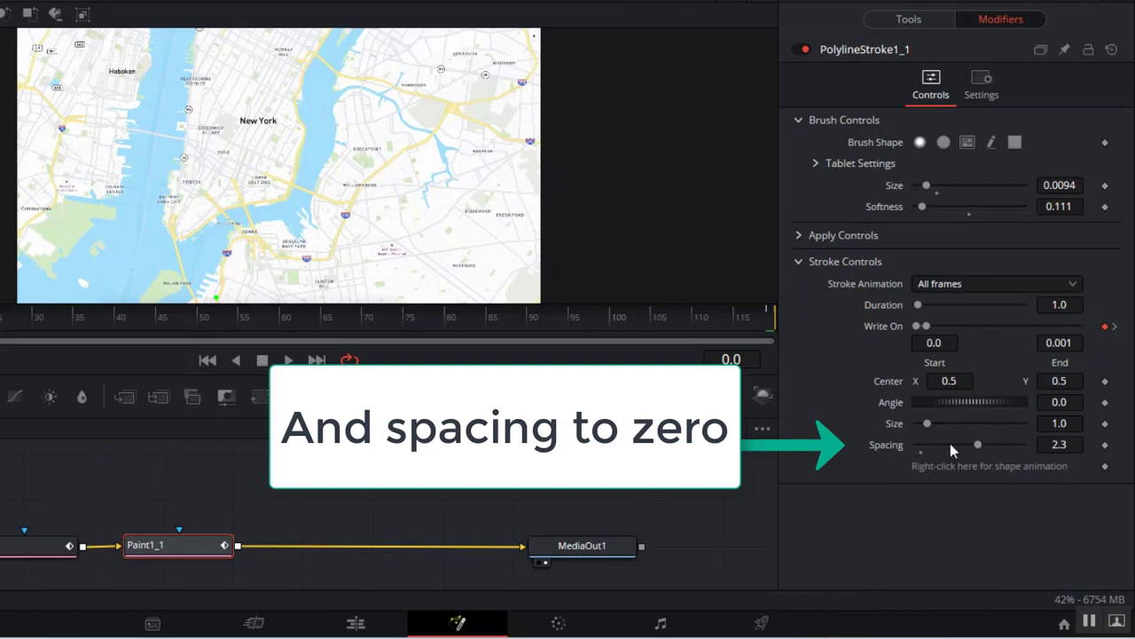
pyautogui.moveTo(977, 444); pyautogui.dragTo(897, 444)
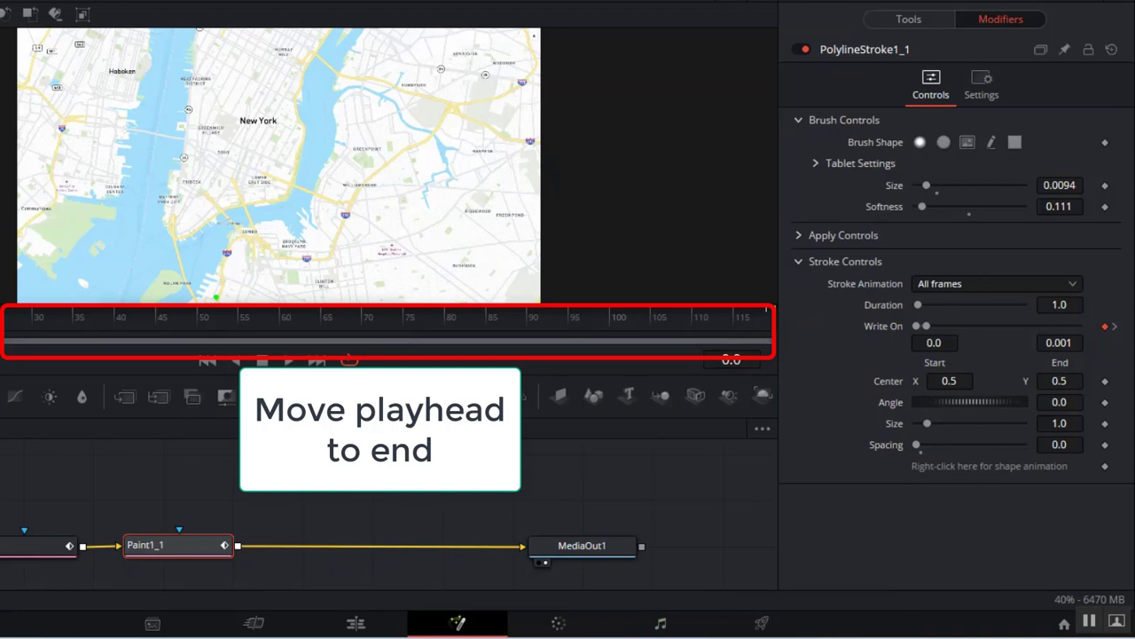
pyautogui.moveTo(18, 334); pyautogui.dragTo(781, 333)
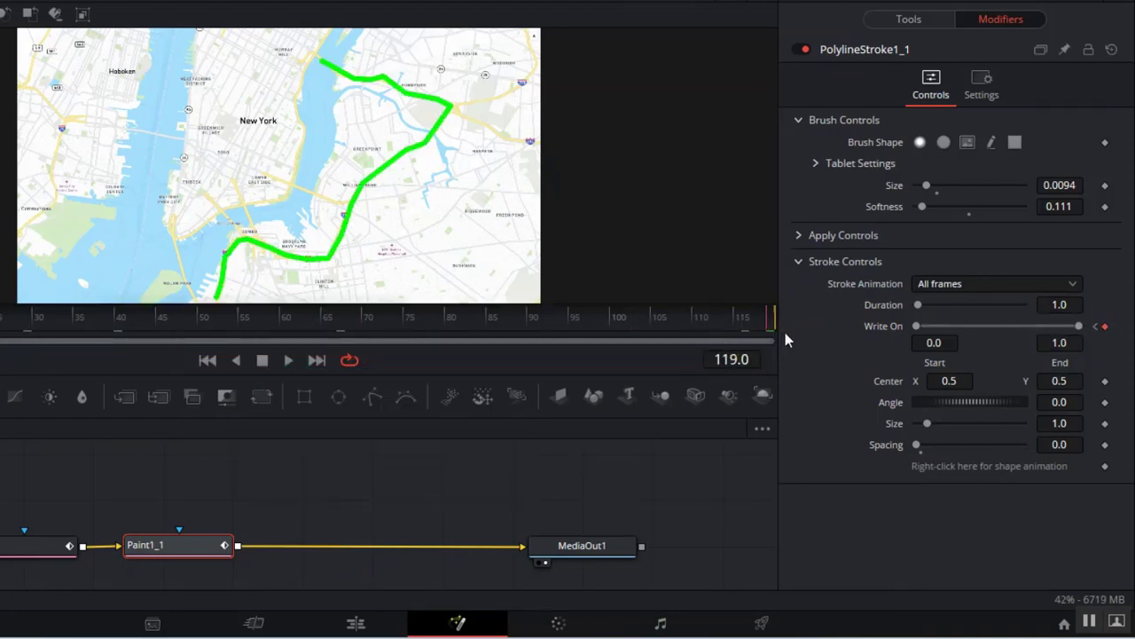
# Enter 0.999 as the green stroke's Write On Start at frame 119
pyautogui.click(951, 341)
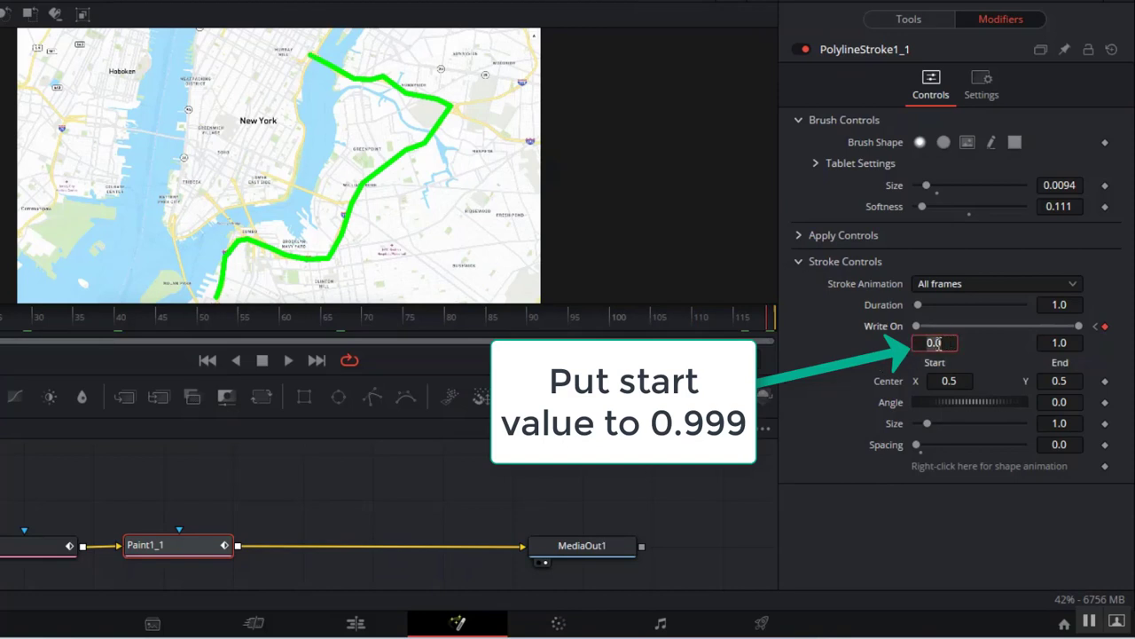
pyautogui.write('0.999')
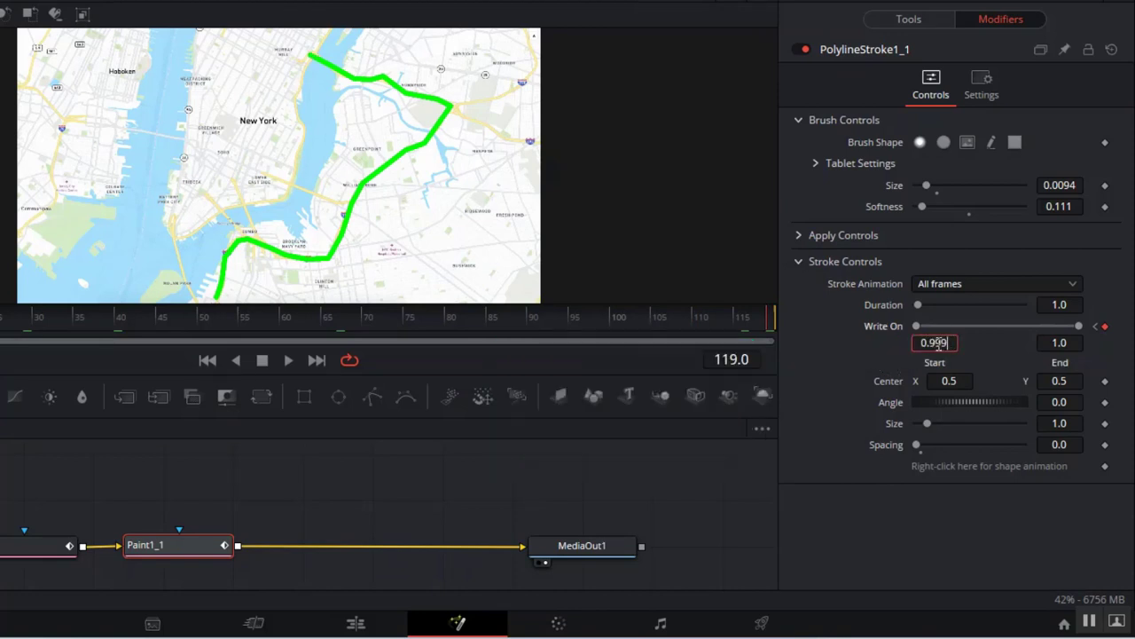
pyautogui.press('Tab')
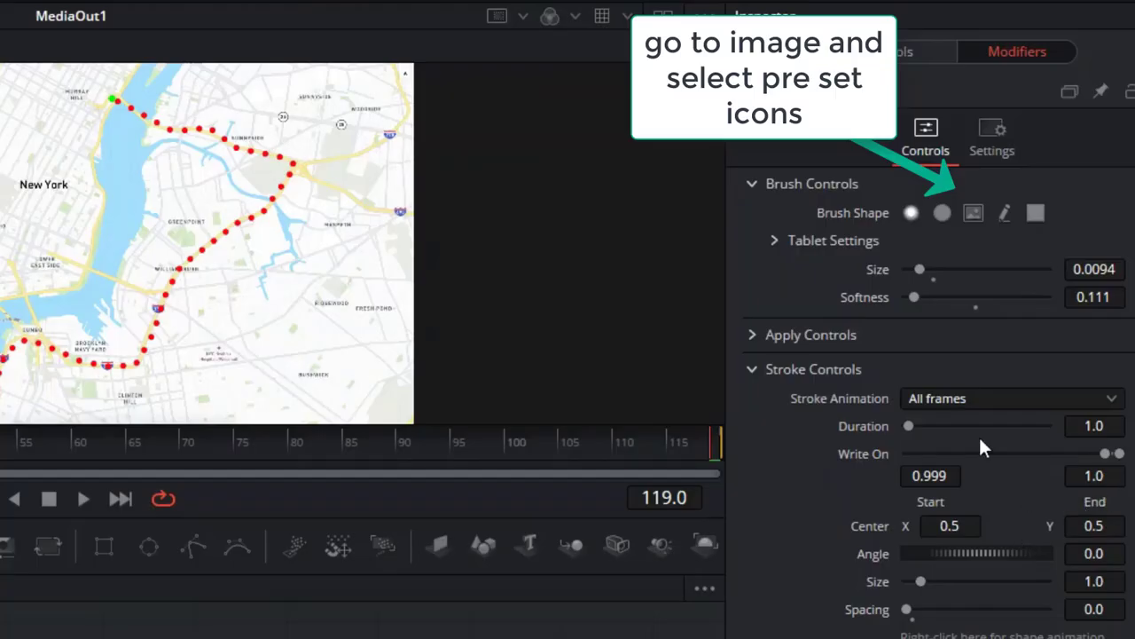
# Change the stroke to an Image brush using leaf_gold_c at size 0.0354, and expand Apply Controls
pyautogui.click(974, 214)
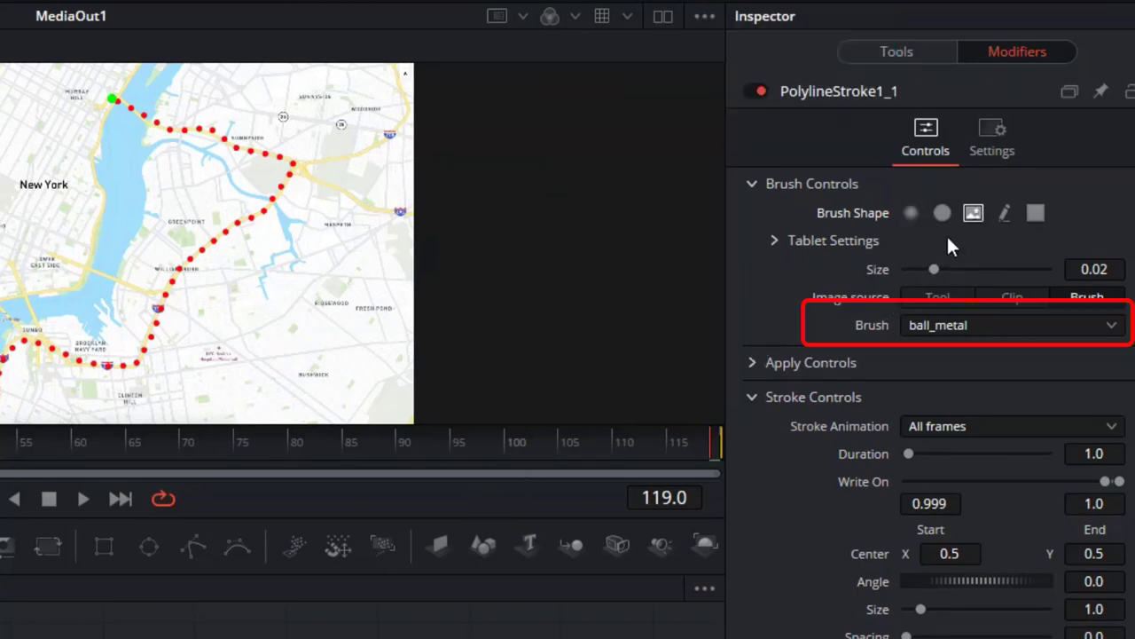
pyautogui.click(943, 319)
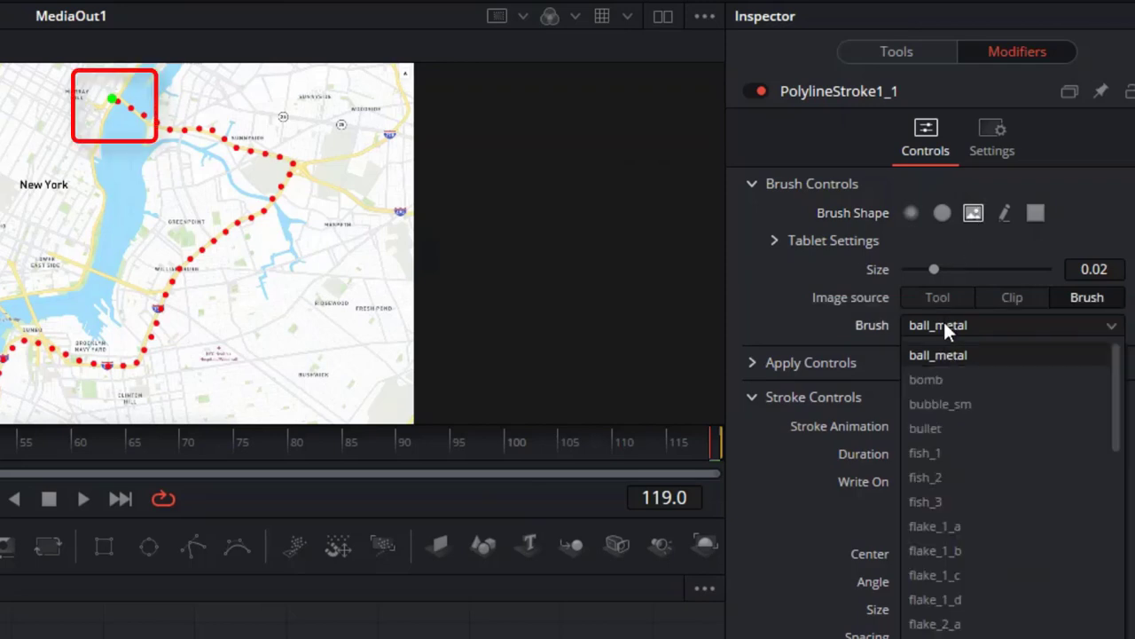
pyautogui.scroll(-2, 958, 626)
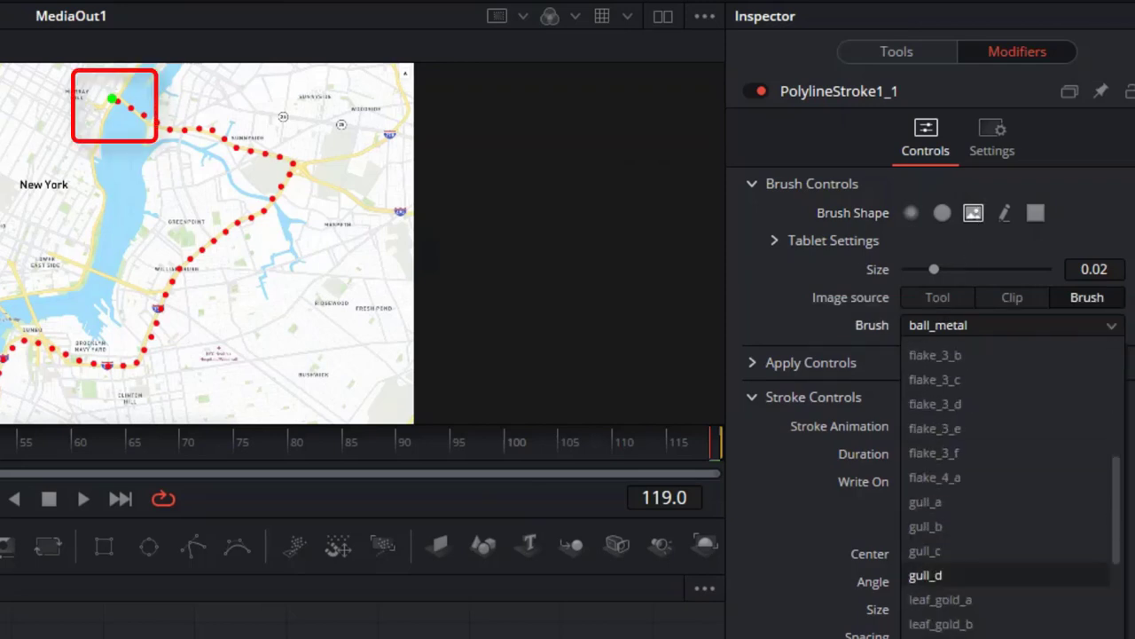
pyautogui.click(952, 599)
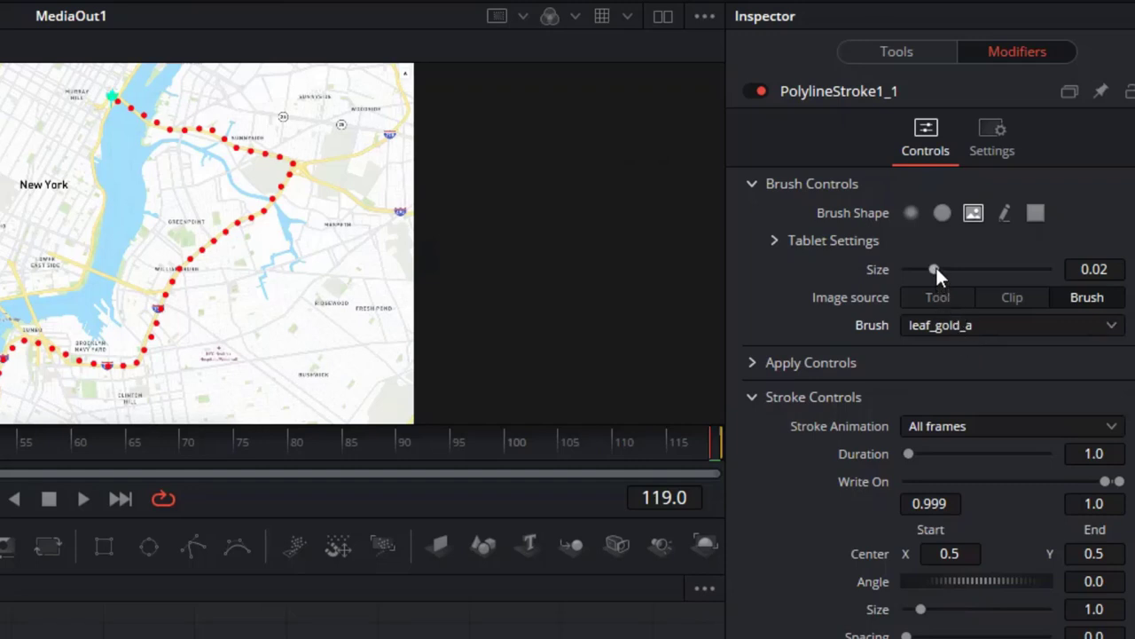
pyautogui.moveTo(936, 266); pyautogui.dragTo(958, 262)
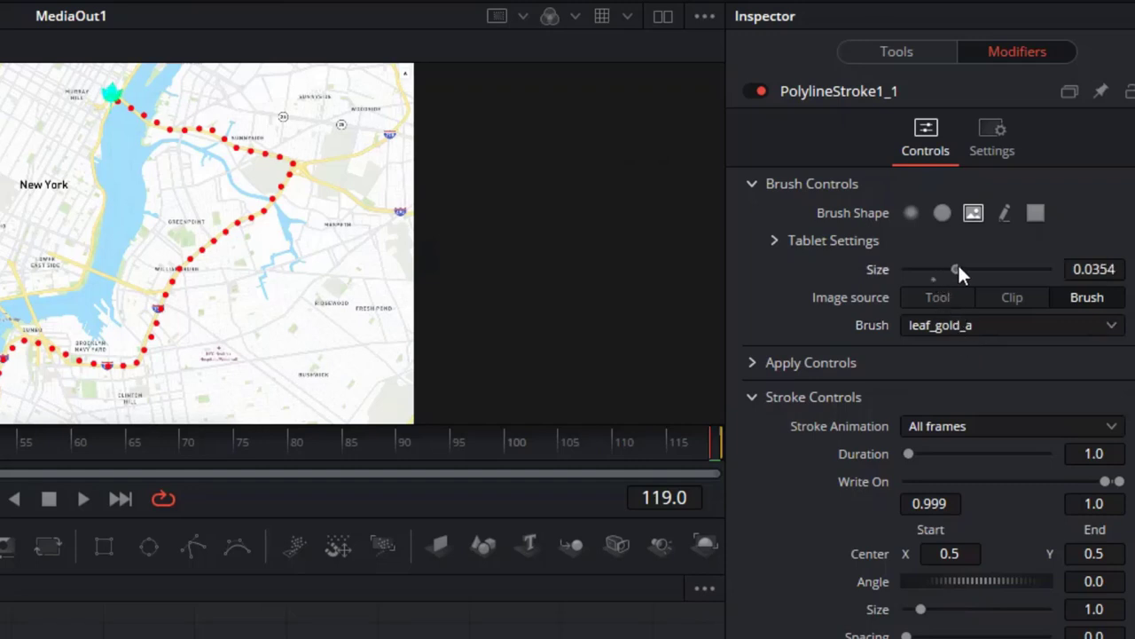
pyautogui.click(980, 324)
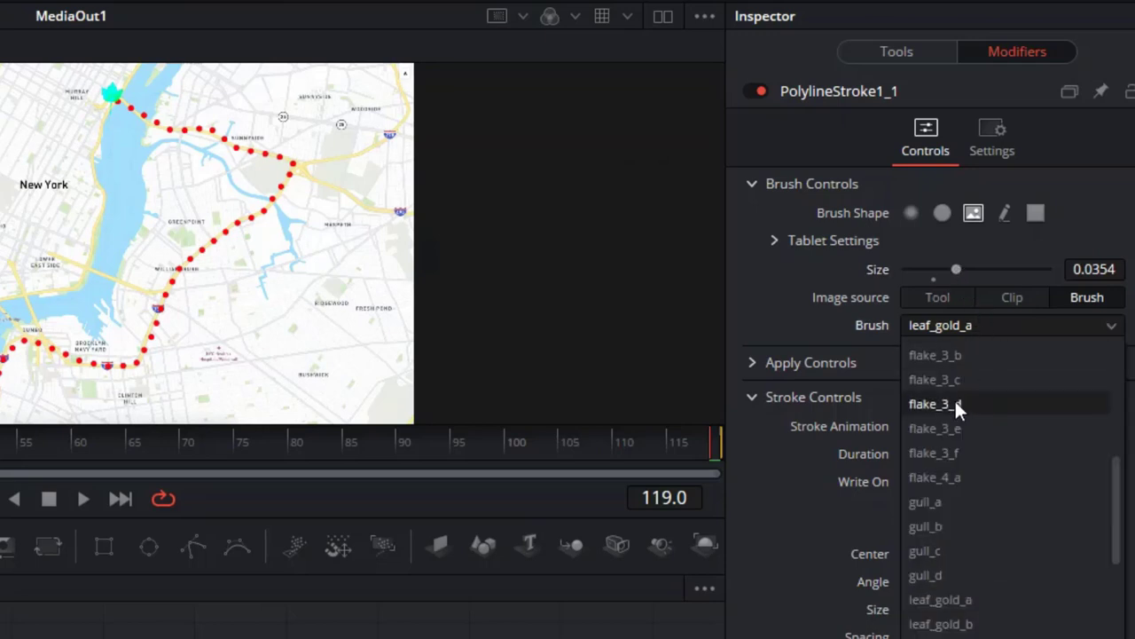
pyautogui.click(940, 634)
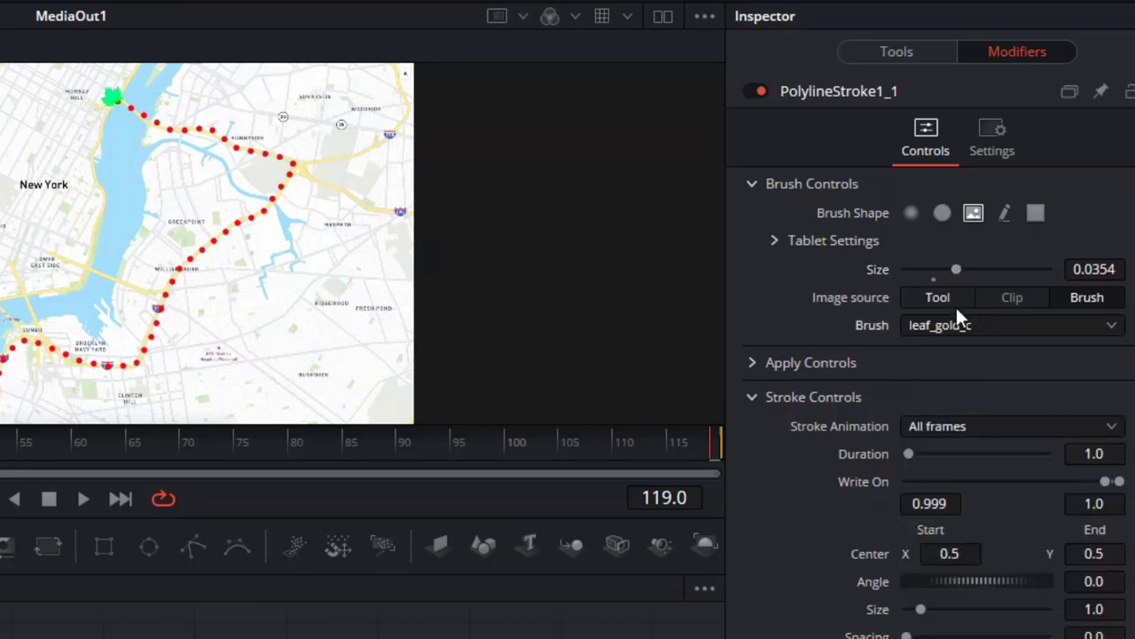
pyautogui.click(1013, 296)
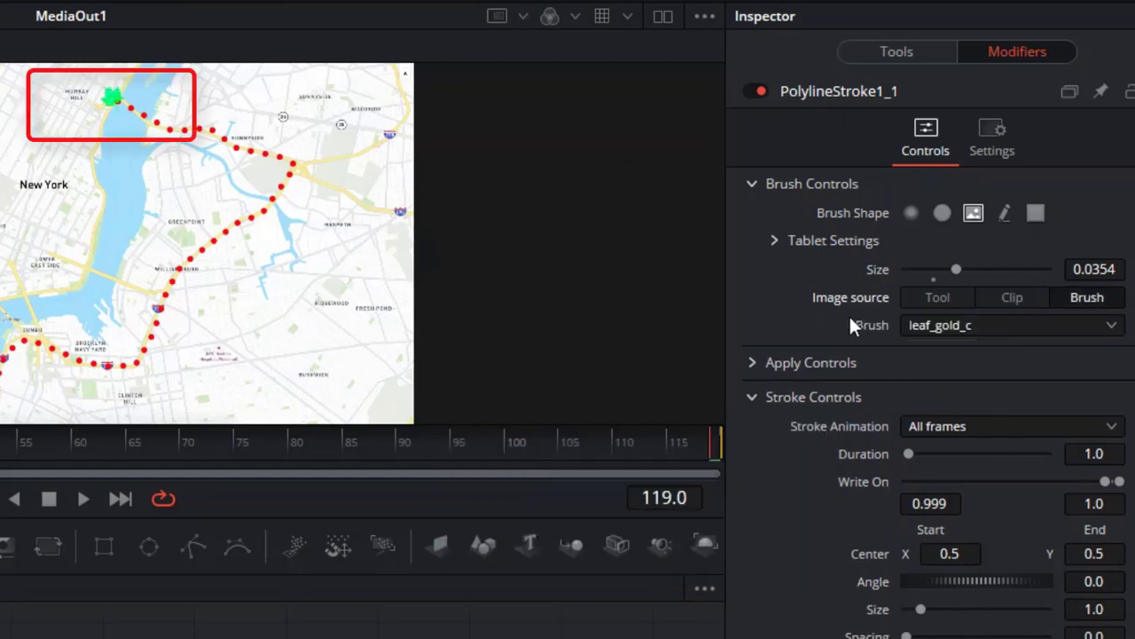
pyautogui.click(753, 363)
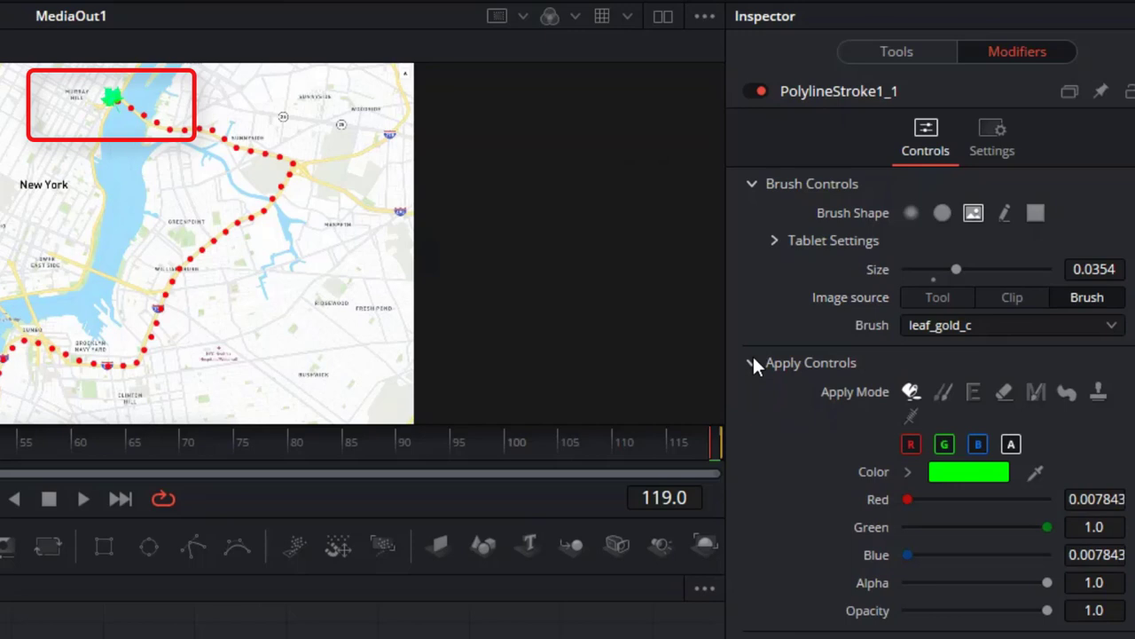
# Set the leaf colour to an orange basic colour (about 0.92, 0.59, 0.06)
pyautogui.click(965, 474)
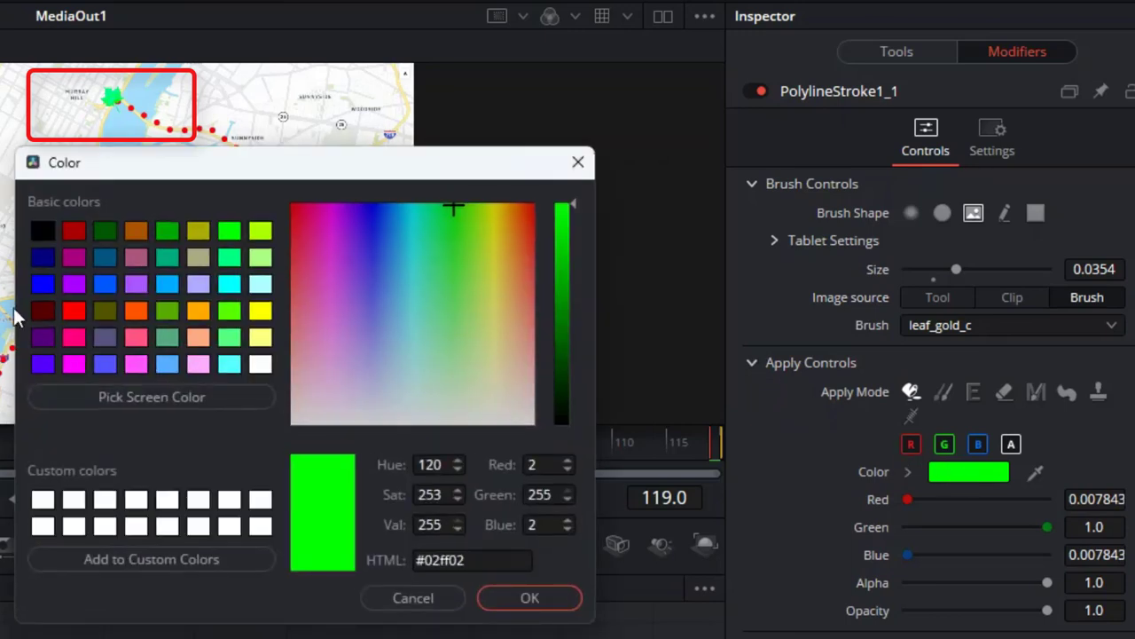
pyautogui.click(138, 228)
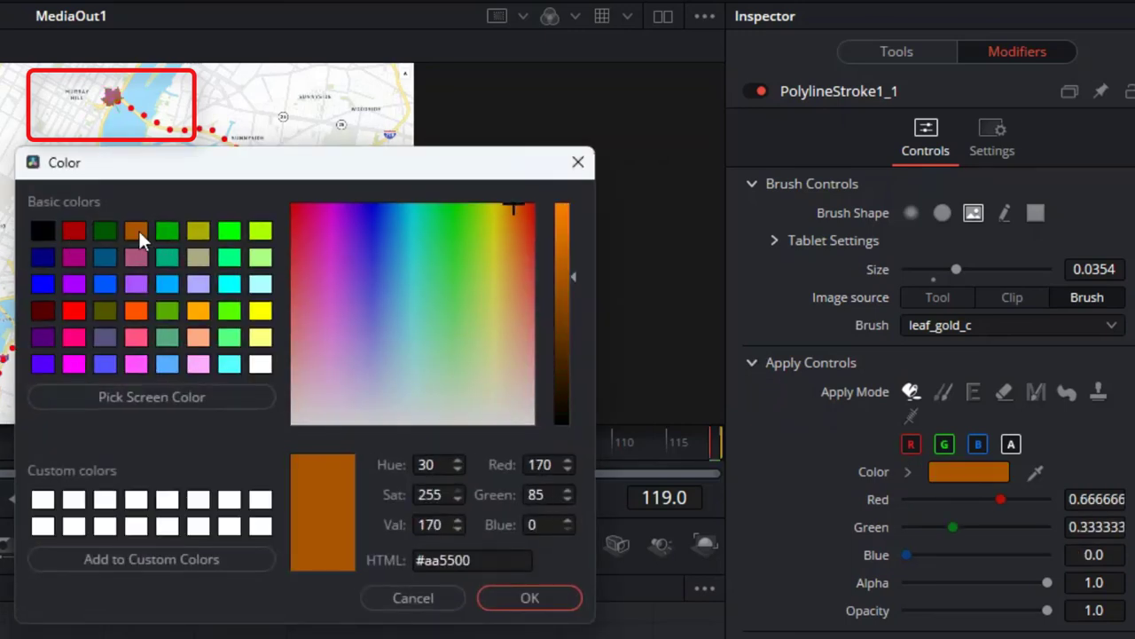
pyautogui.click(195, 314)
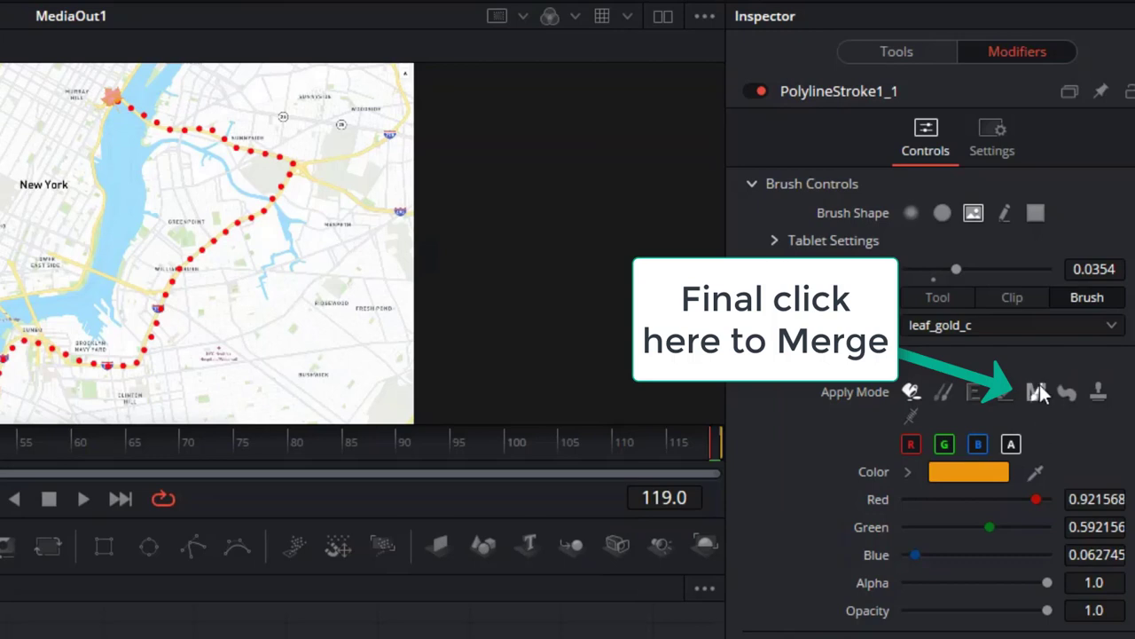
# Switch the leaf stroke's apply mode to Merge
pyautogui.click(1038, 390)
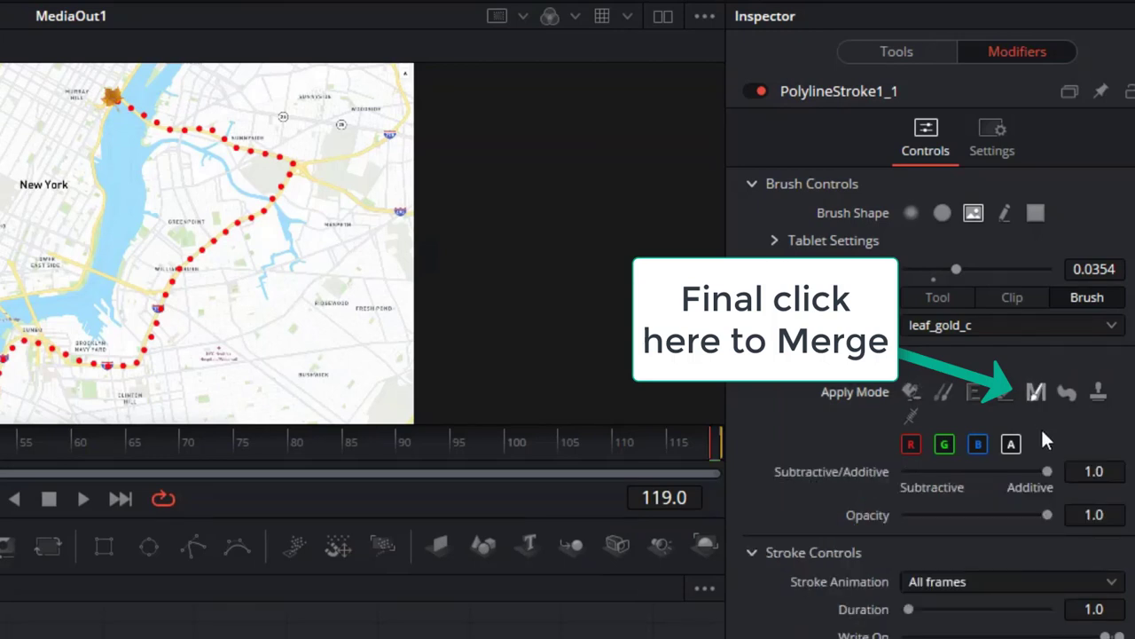